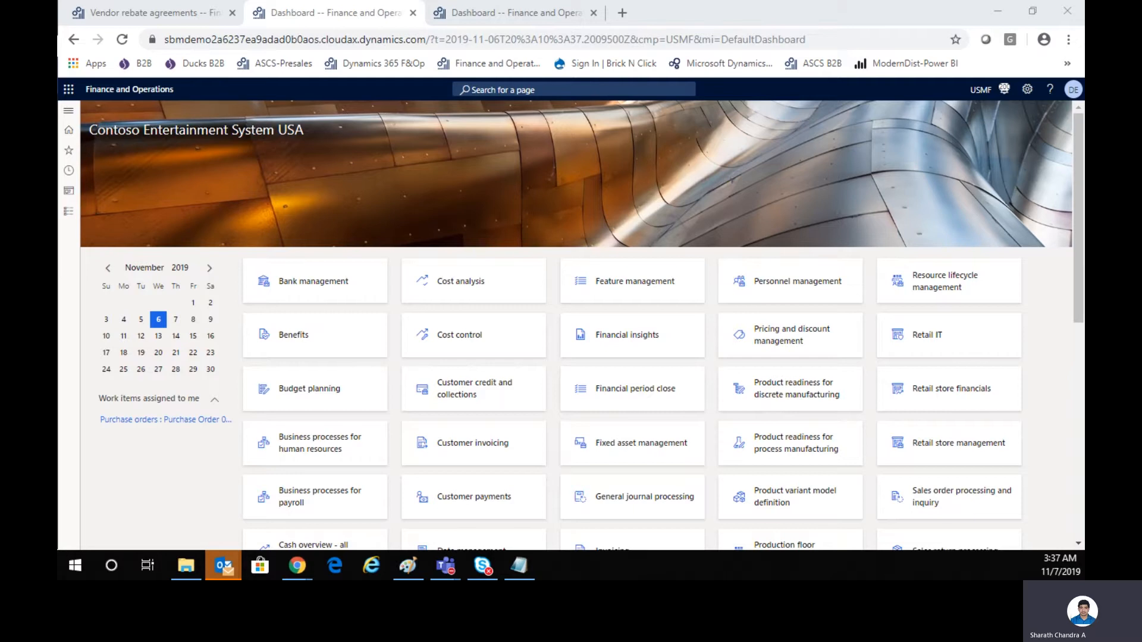
Review the vendor rebate agreement for item 090920505, including its minimum quantity, validity dates and the available periods for cumulating purchases.
left_click(178, 16)
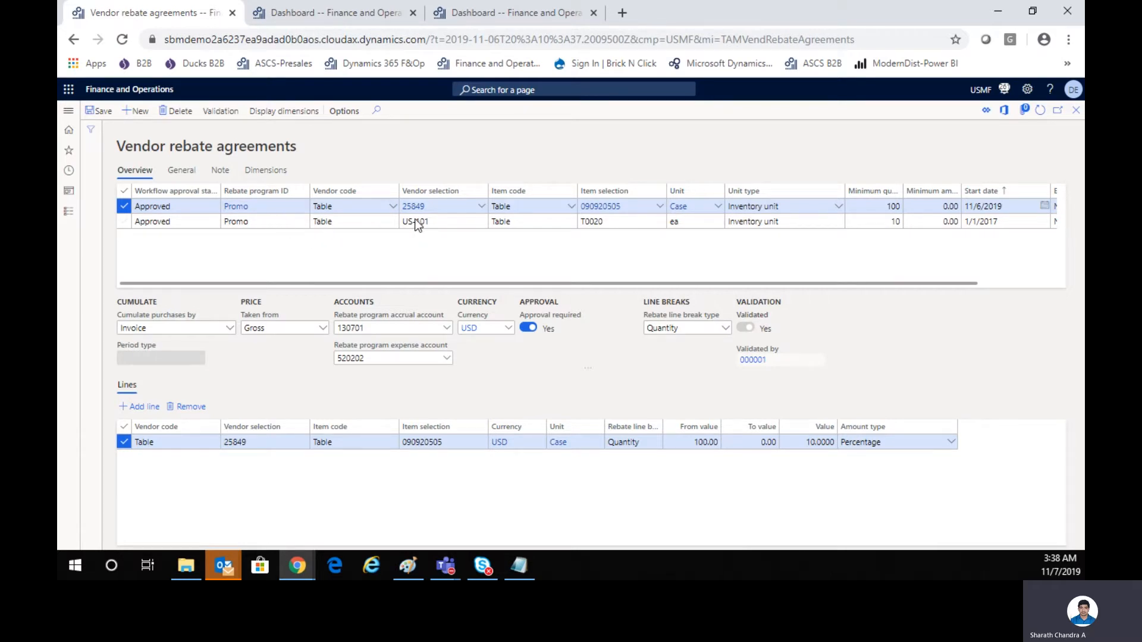
mouse_move(416, 206)
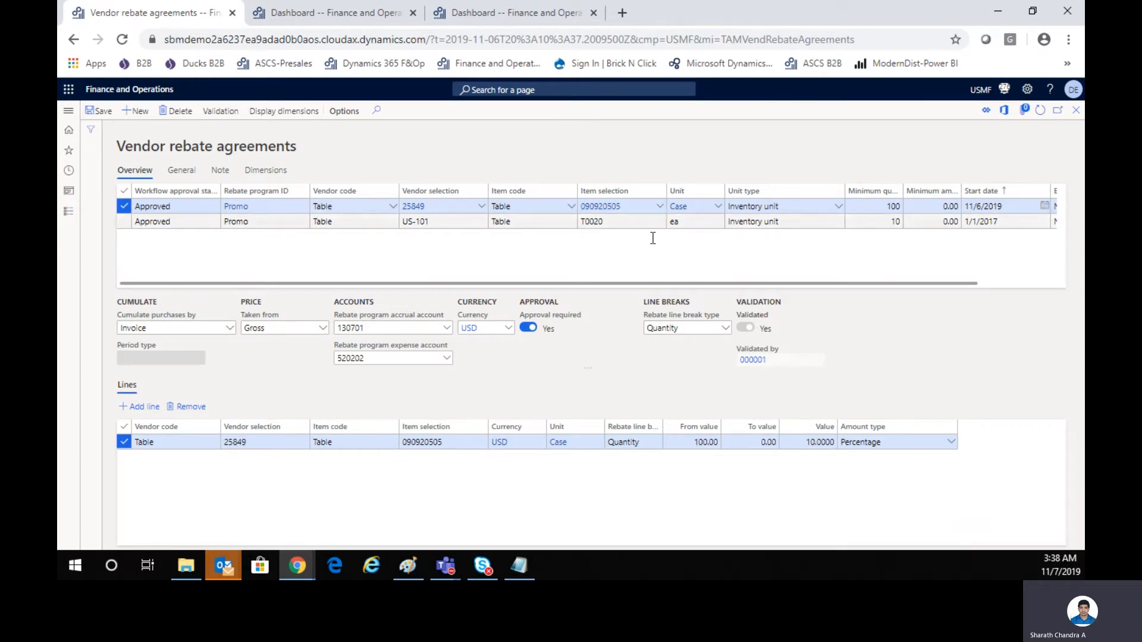
left_click_drag(626, 280, 704, 282)
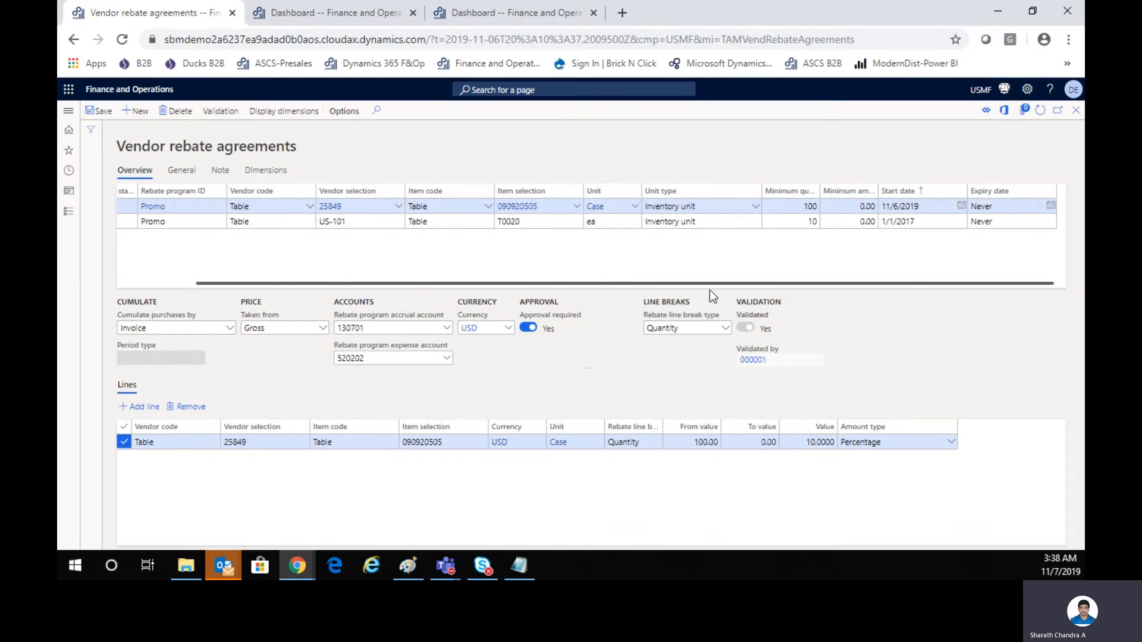
left_click_drag(819, 192, 847, 192)
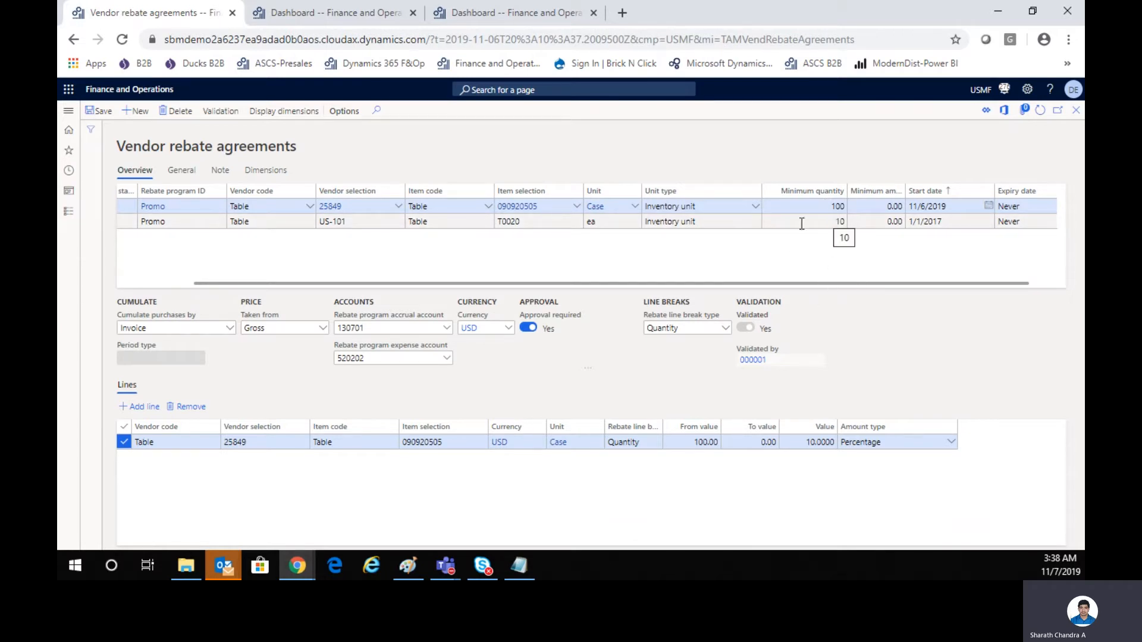
left_click(230, 329)
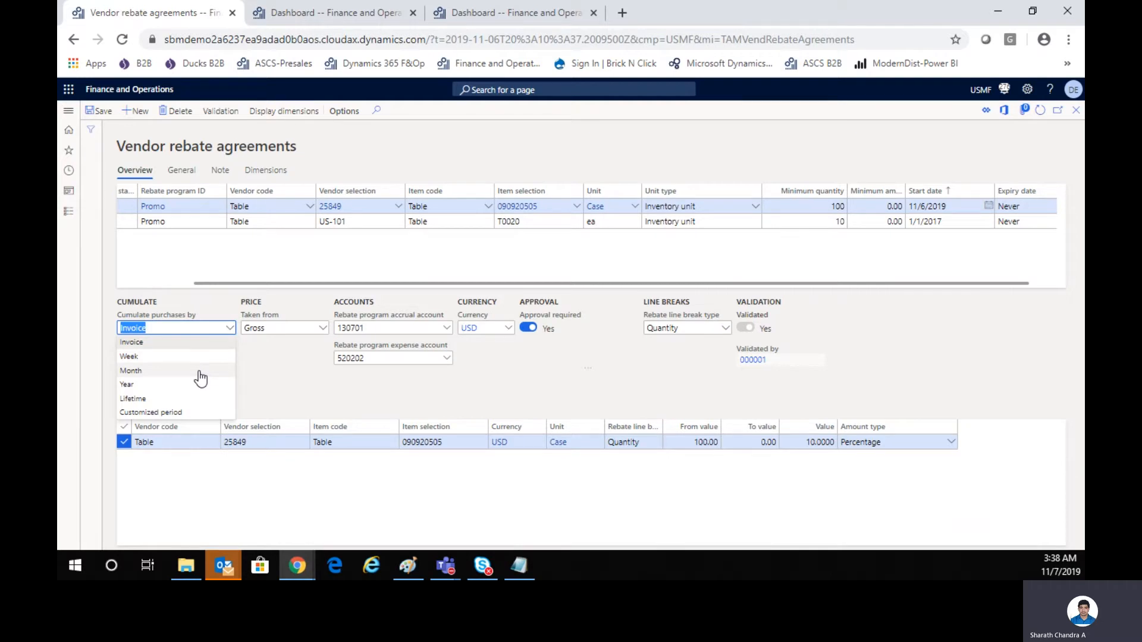
left_click(279, 378)
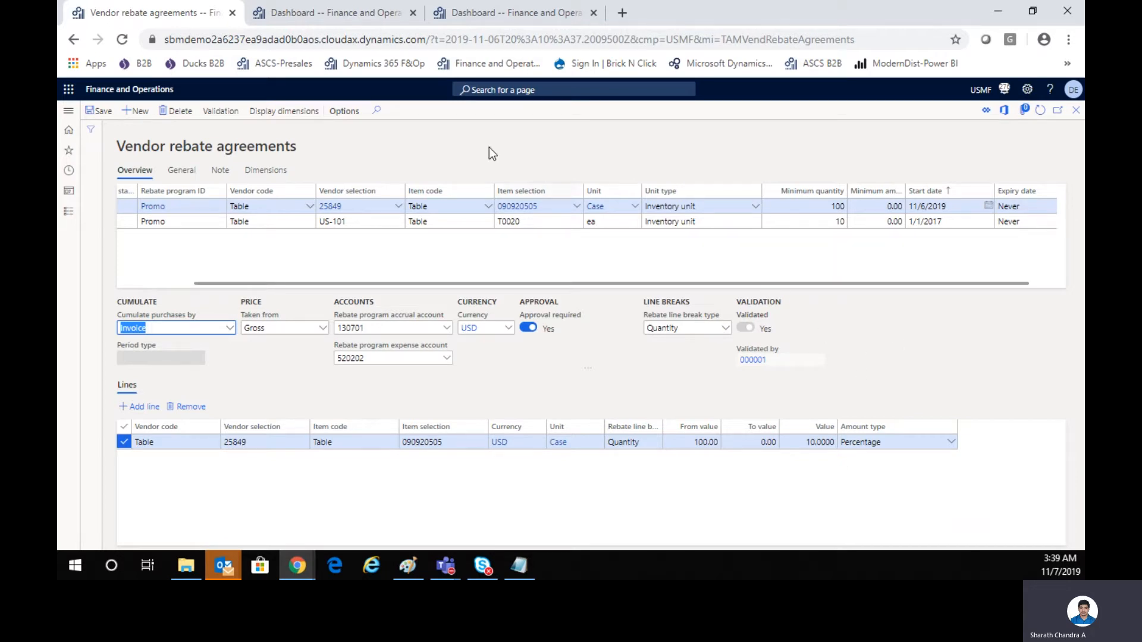
Open the list of all purchase orders in Accounts payable, starting from the dashboard.
left_click(341, 20)
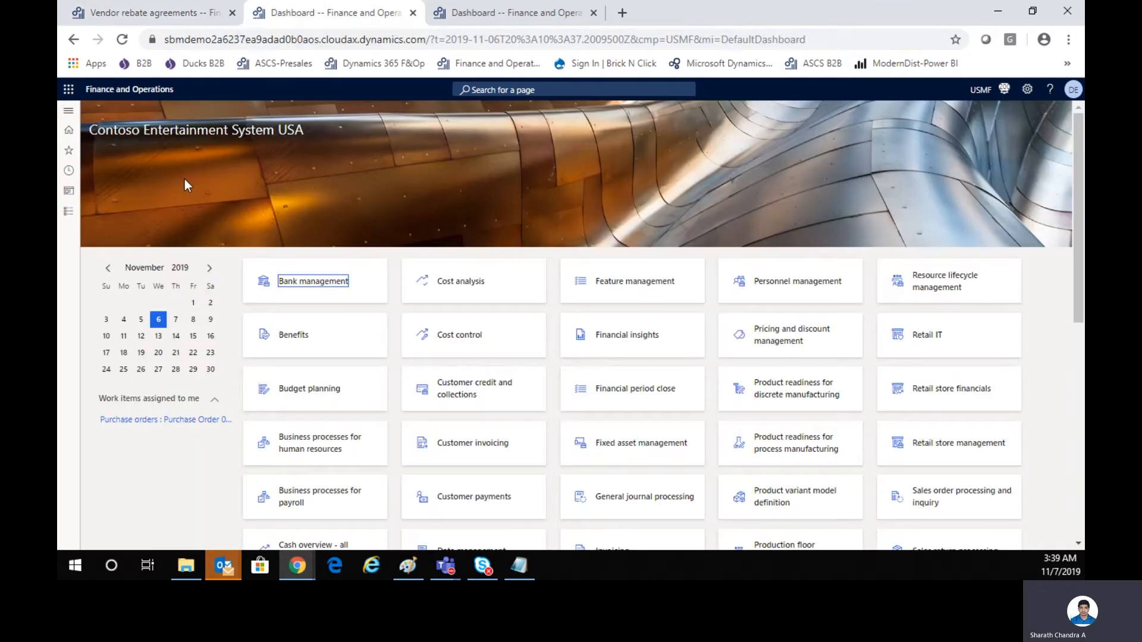
left_click(72, 214)
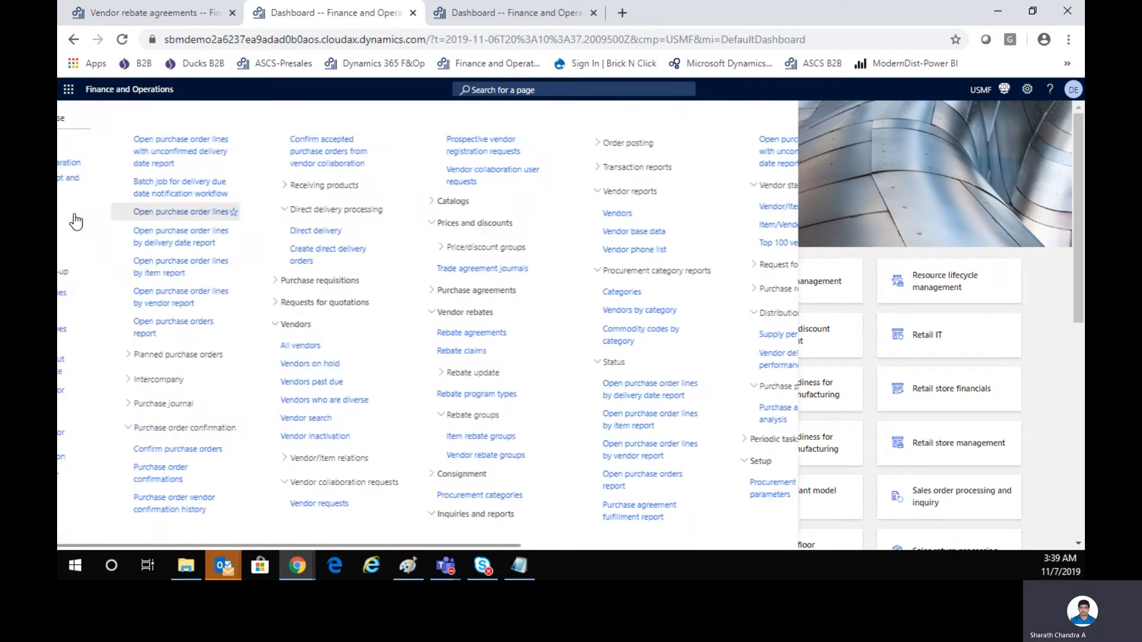
left_click(132, 234)
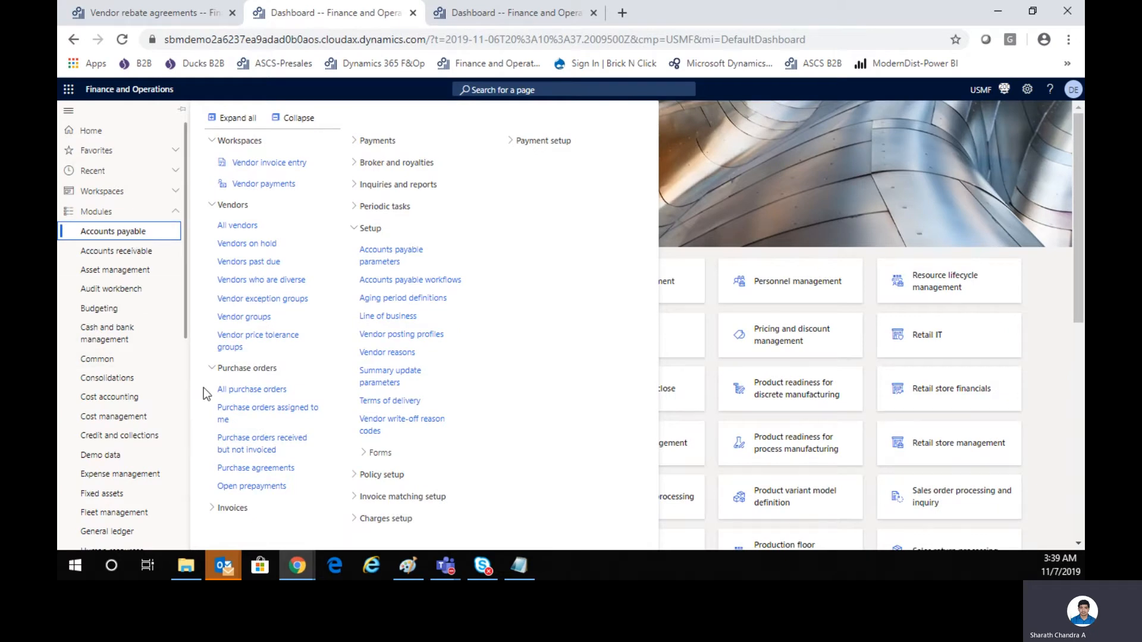
left_click(242, 392)
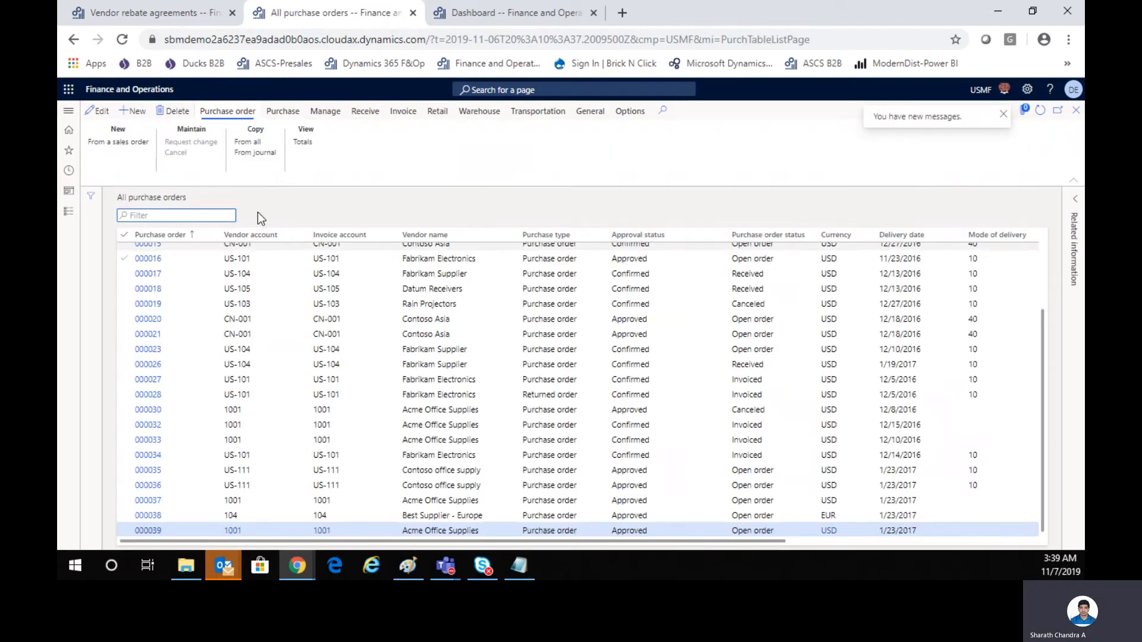
Create a purchase order for vendor Wilson Creek Winery & Vineyard with site 1 and warehouse 13.
left_click(136, 113)
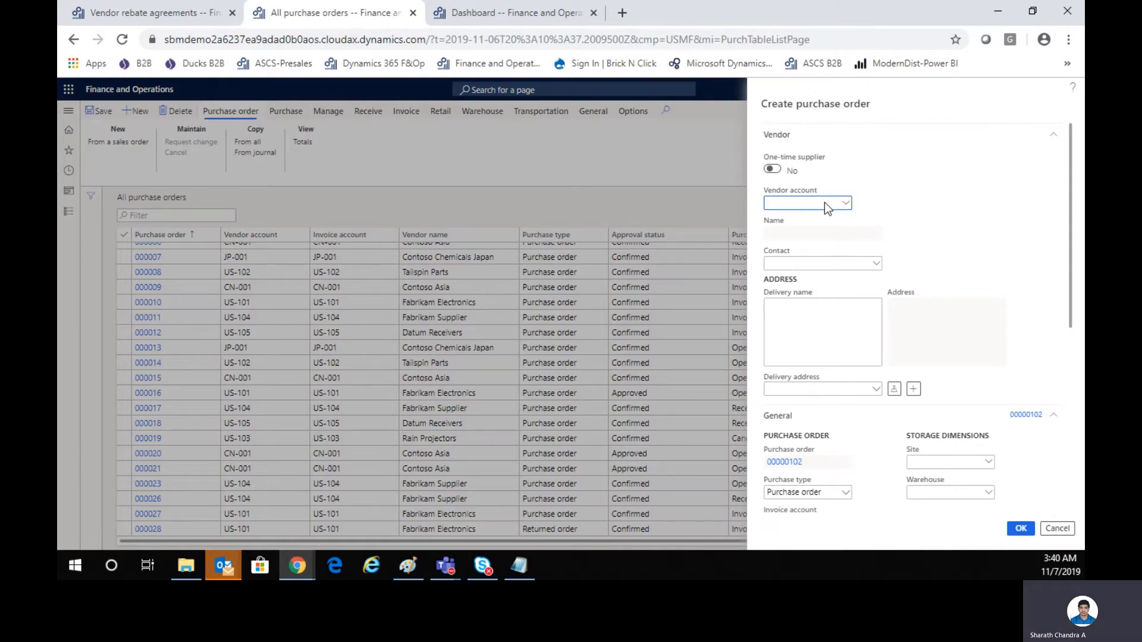
type("25849")
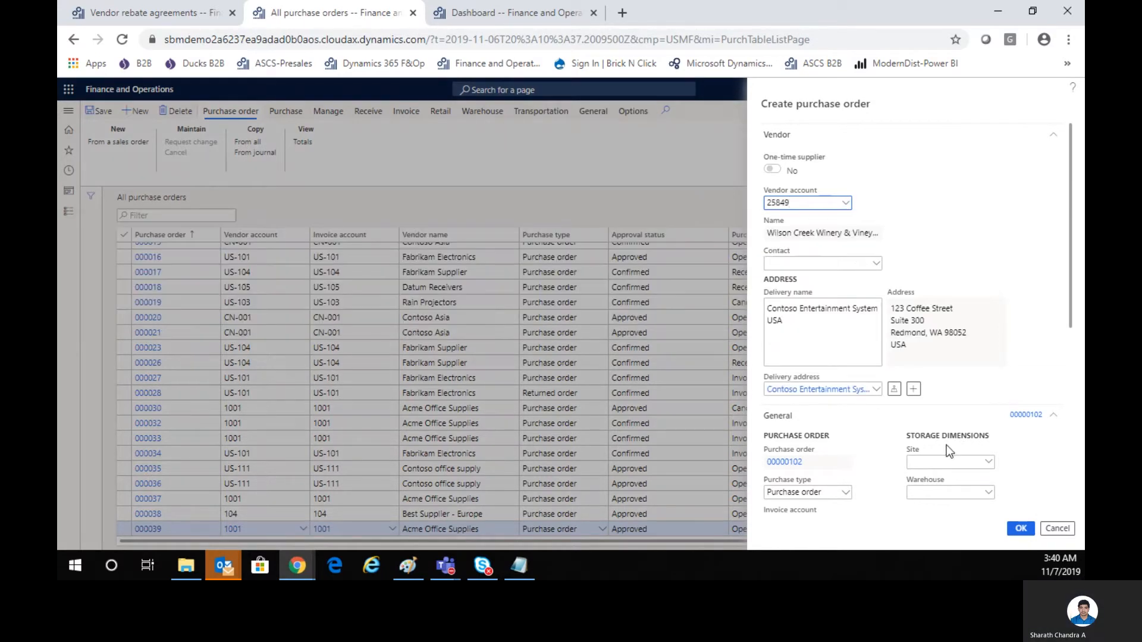
left_click(938, 462)
type("1")
key("Tab")
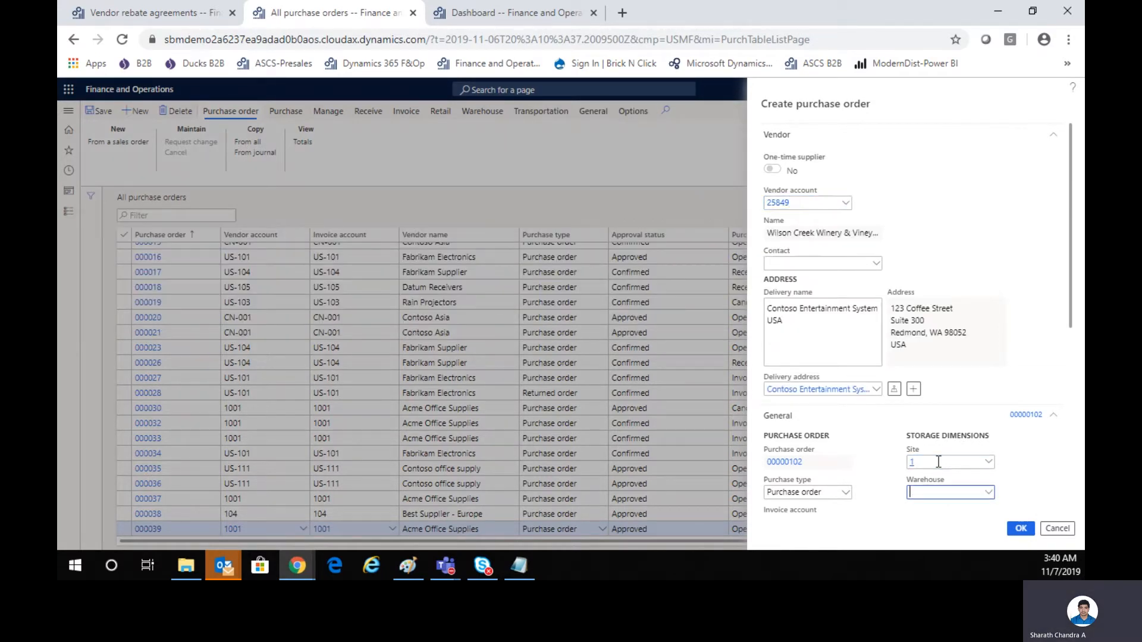
type("13")
key("Tab")
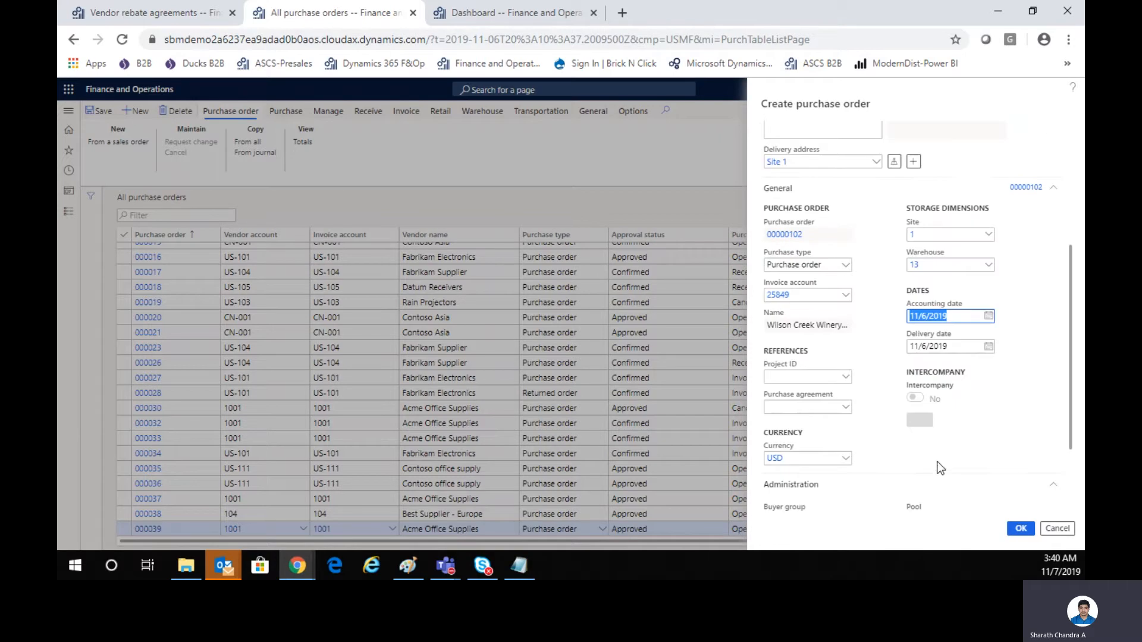
left_click(1020, 530)
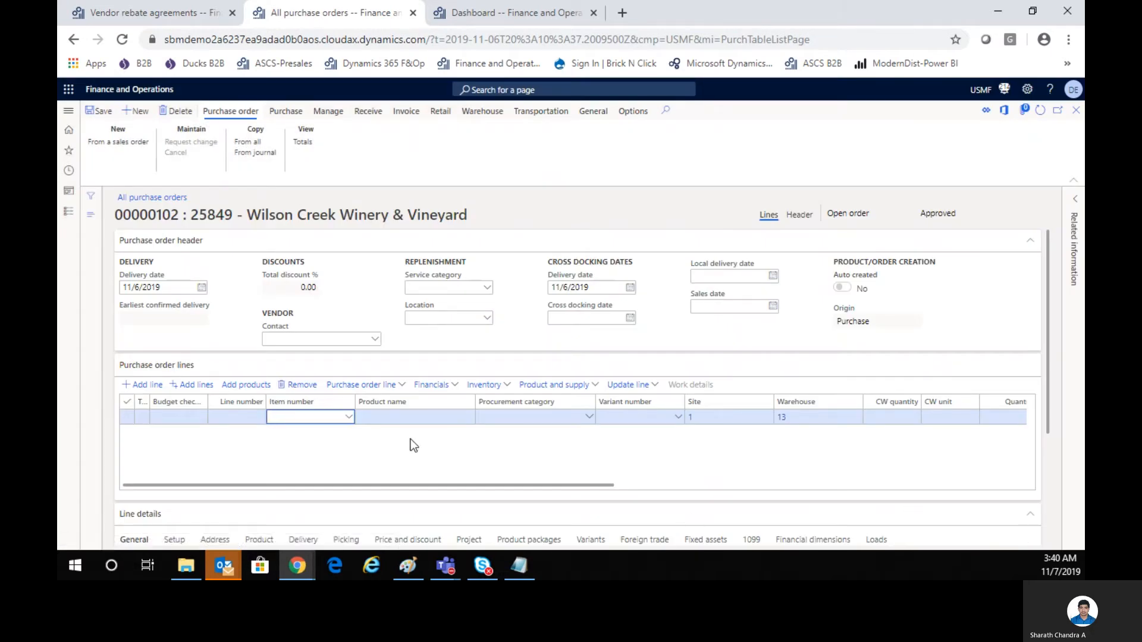
Enter item 090920505, Dark Horse Wine Red Blend, on the first purchase order line.
type("090")
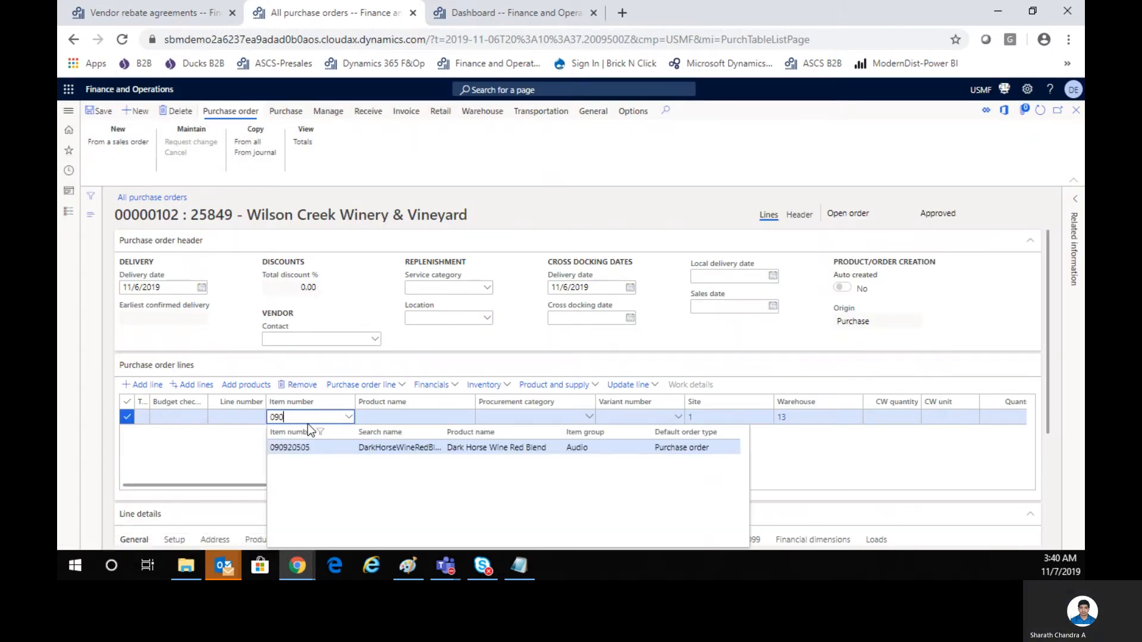
left_click(345, 448)
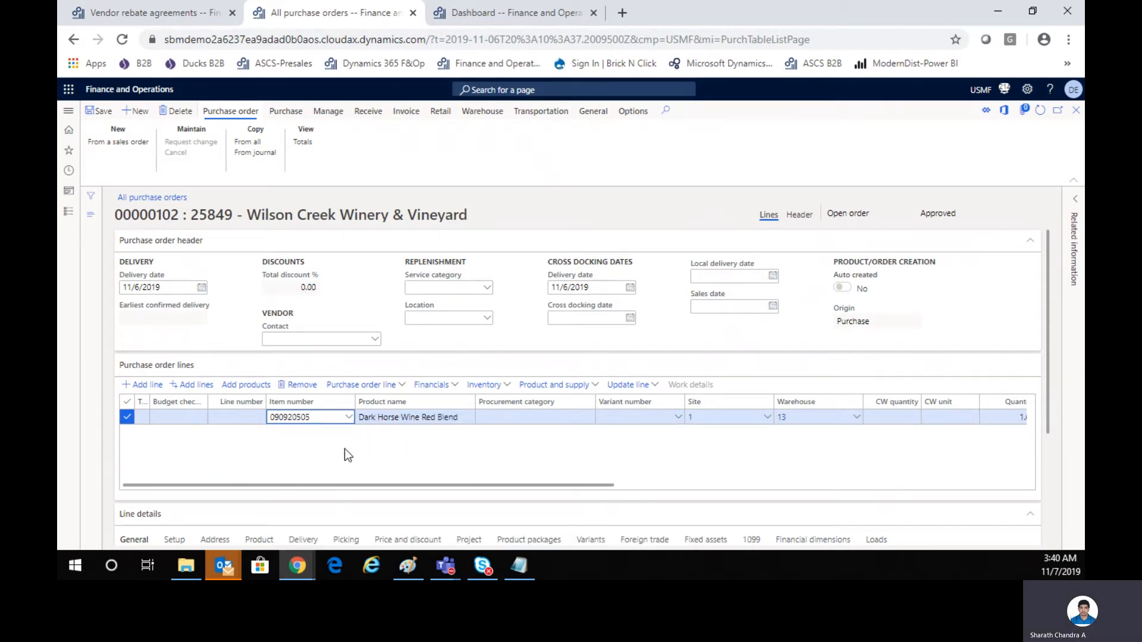
key("Tab")
key("Tab")
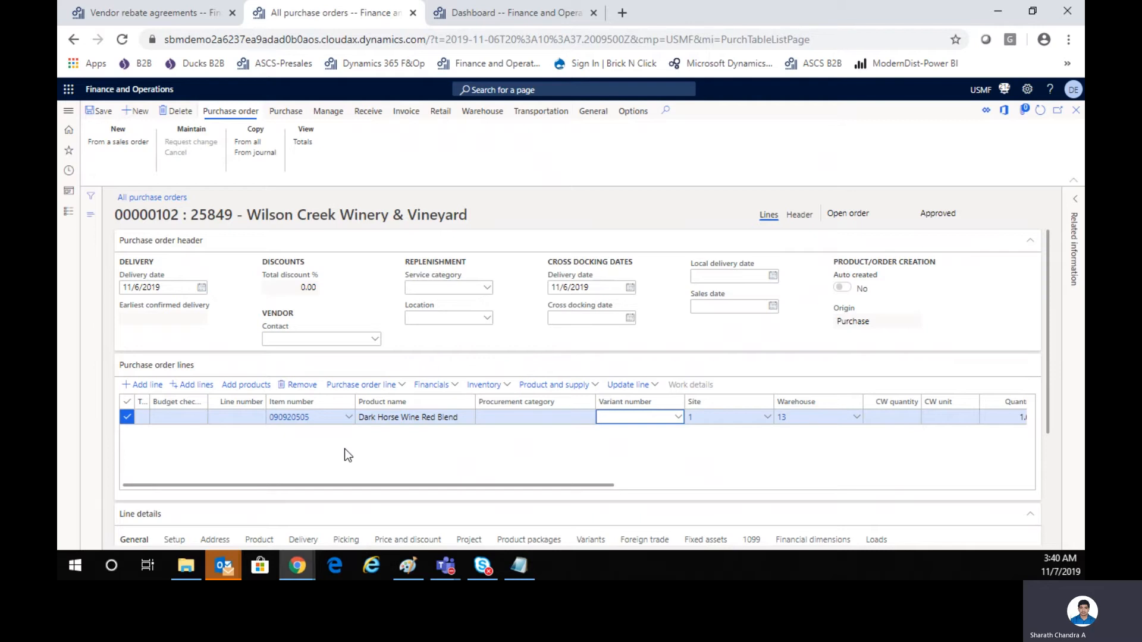
key("Tab")
key("Tab")
key("Tab")
key("Tab")
key("Tab")
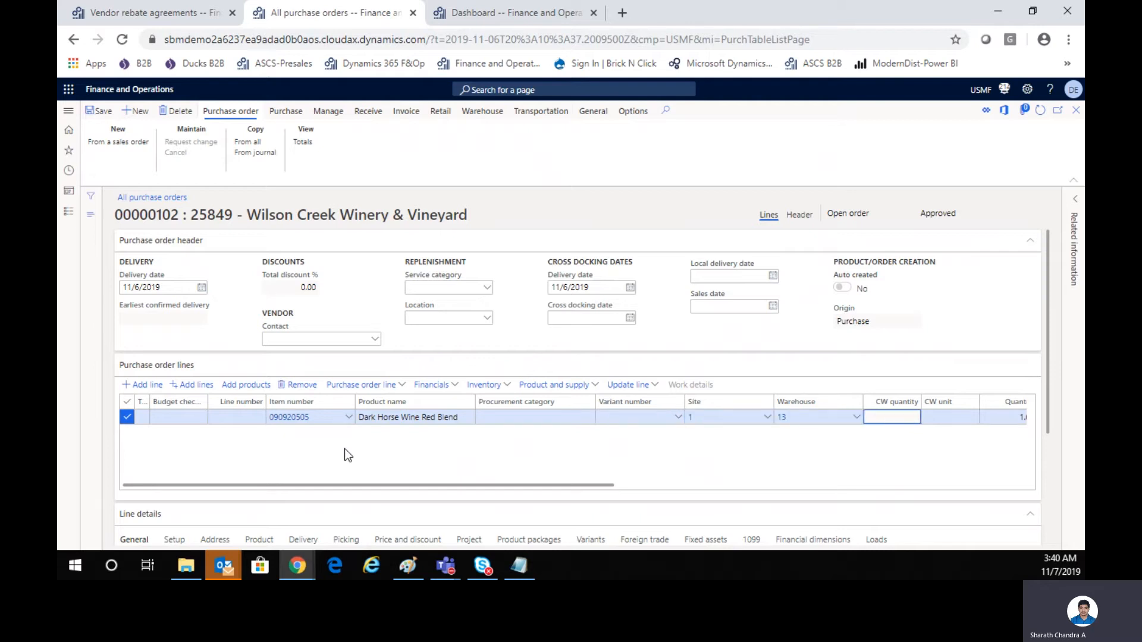
key("Tab")
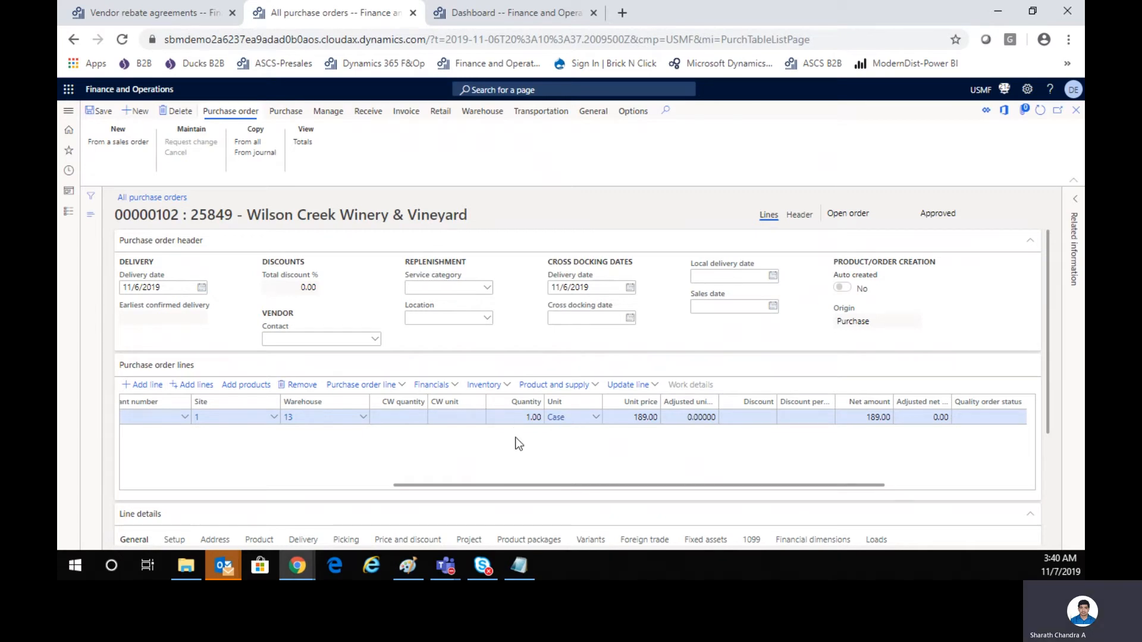
Set the wine line's quantity to 200 cases and check its unit price, discount percentage and net amount.
left_click(515, 417)
type("200")
key("Tab")
key("Tab")
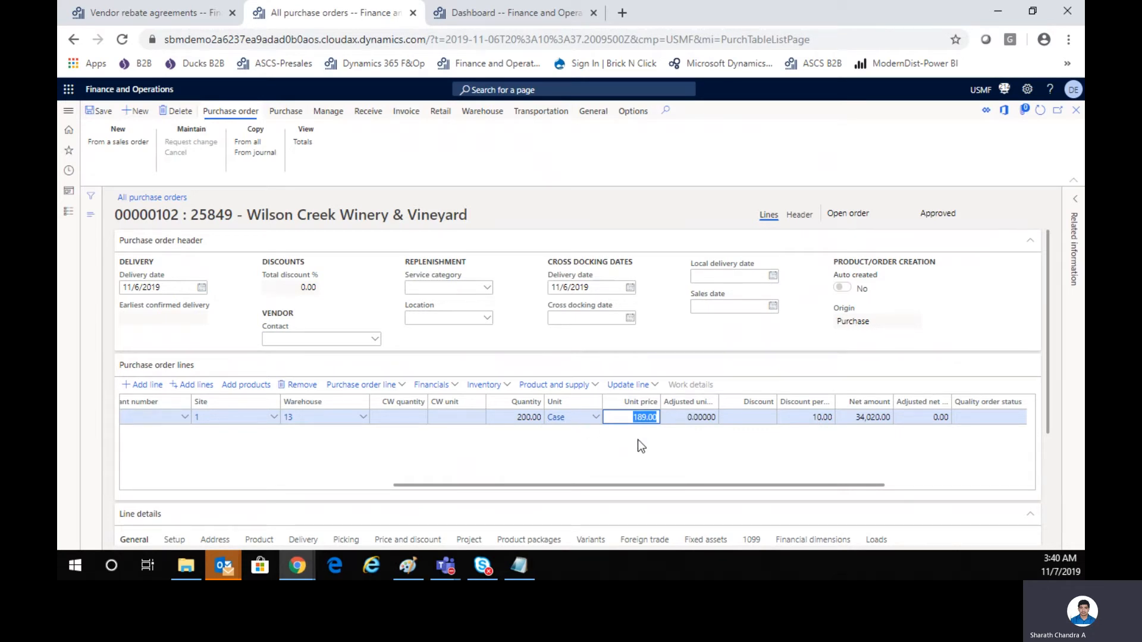
key("Tab")
key("Tab")
key("Tab")
key("Tab")
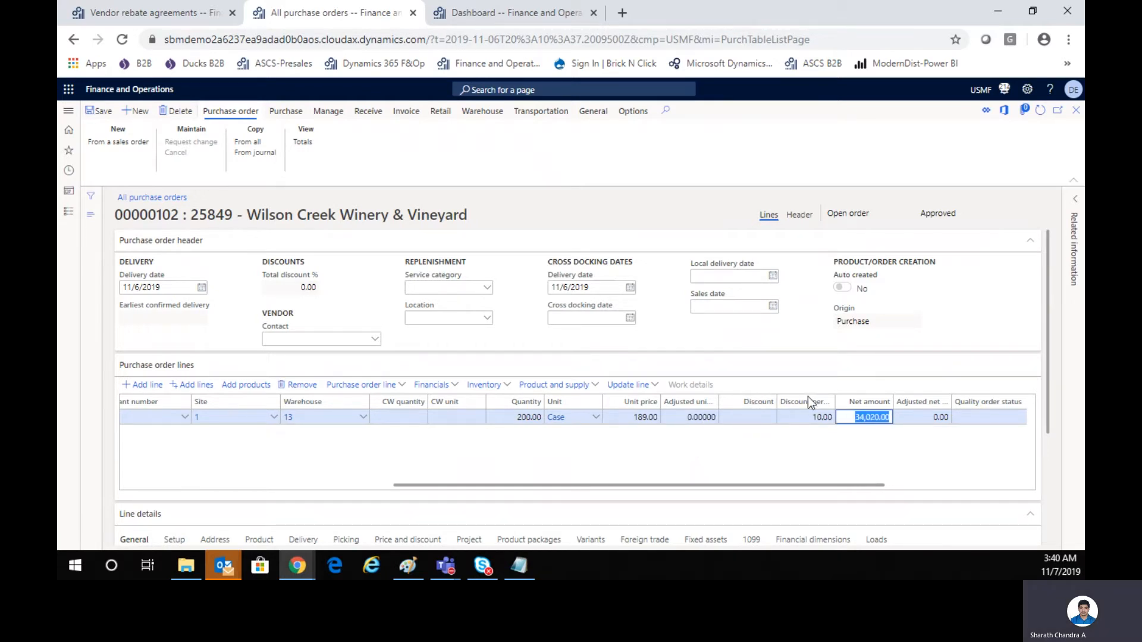
Confirm the purchase order for Wilson Creek Winery & Vineyard.
left_click_drag(805, 484, 951, 494)
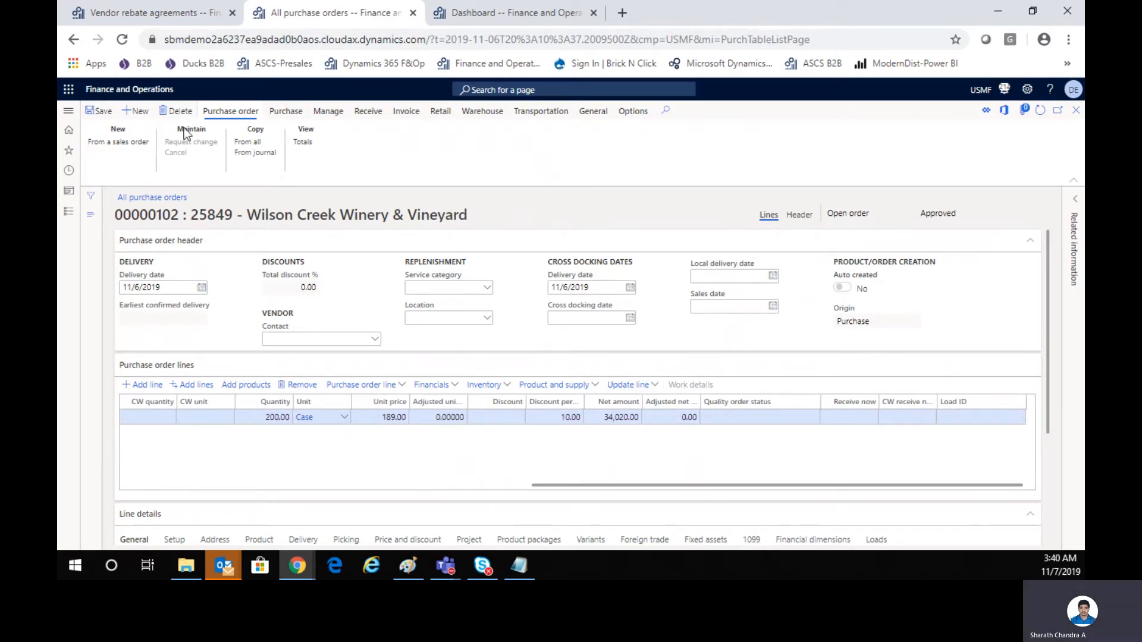
left_click(282, 117)
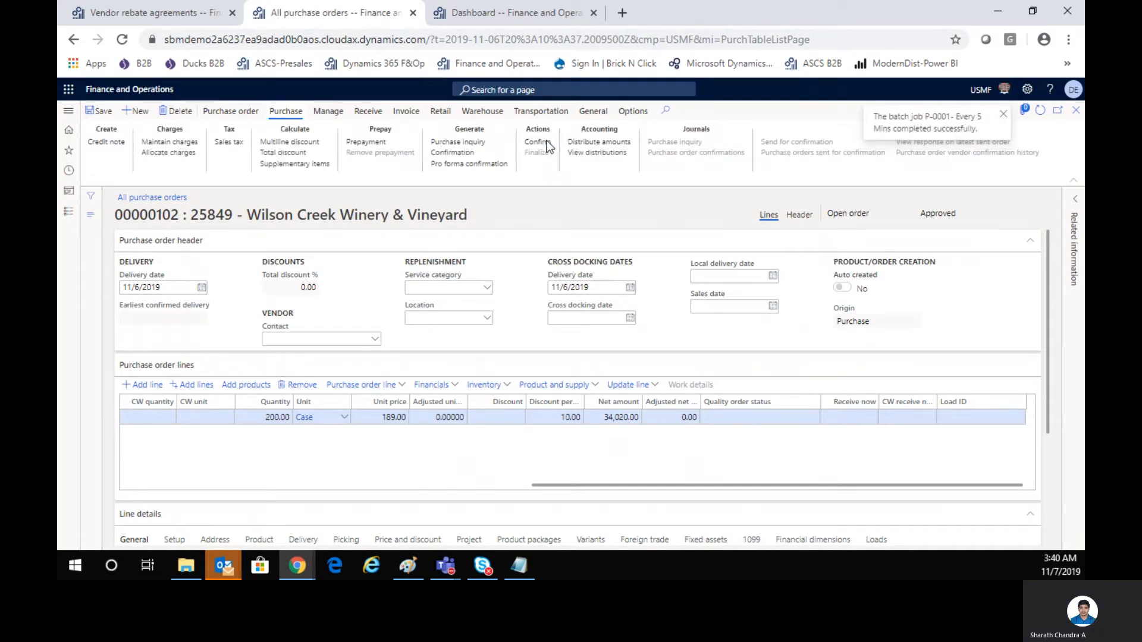
left_click(547, 141)
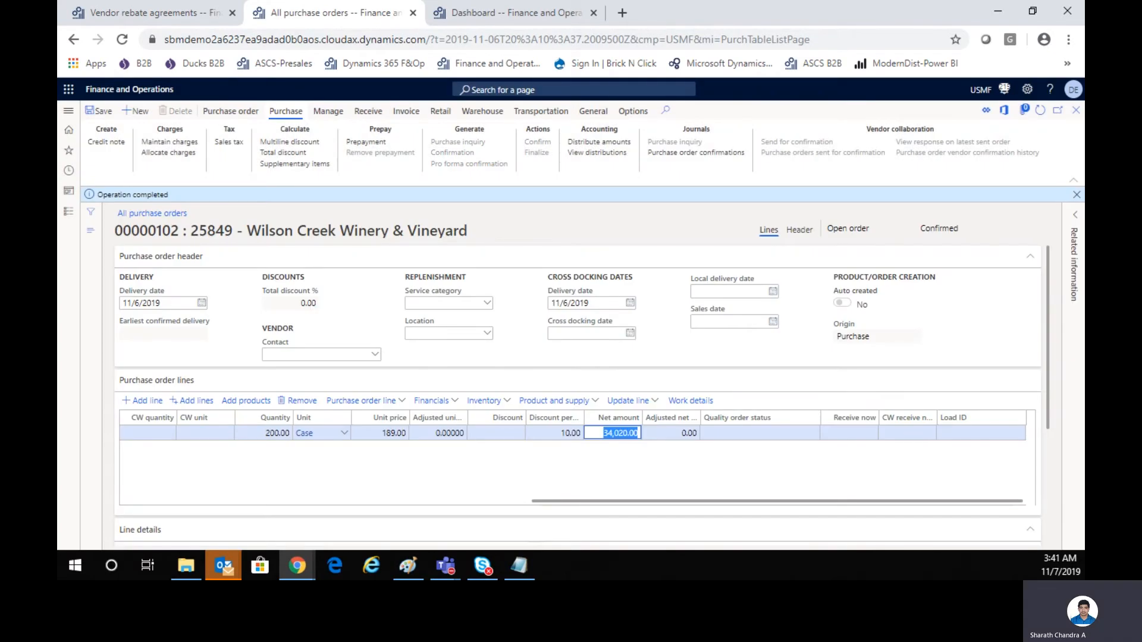
Post a product receipt for the full ordered quantity with product receipt number GRN-102.
left_click(366, 111)
left_click(131, 156)
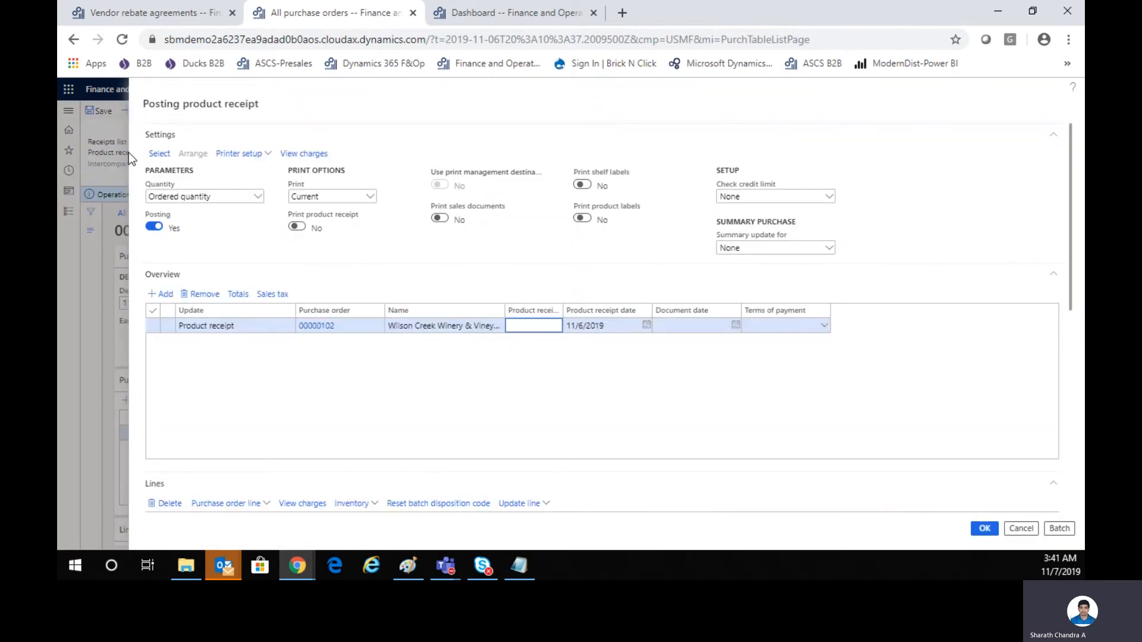
left_click(553, 326)
type("GRN-102")
key("Tab")
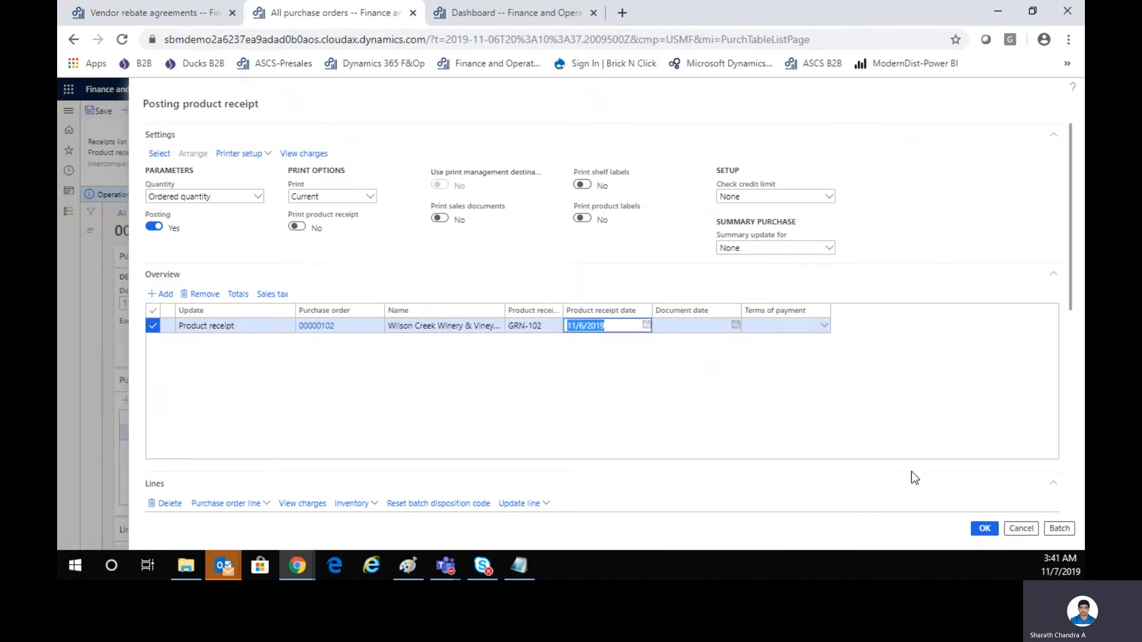
left_click(983, 528)
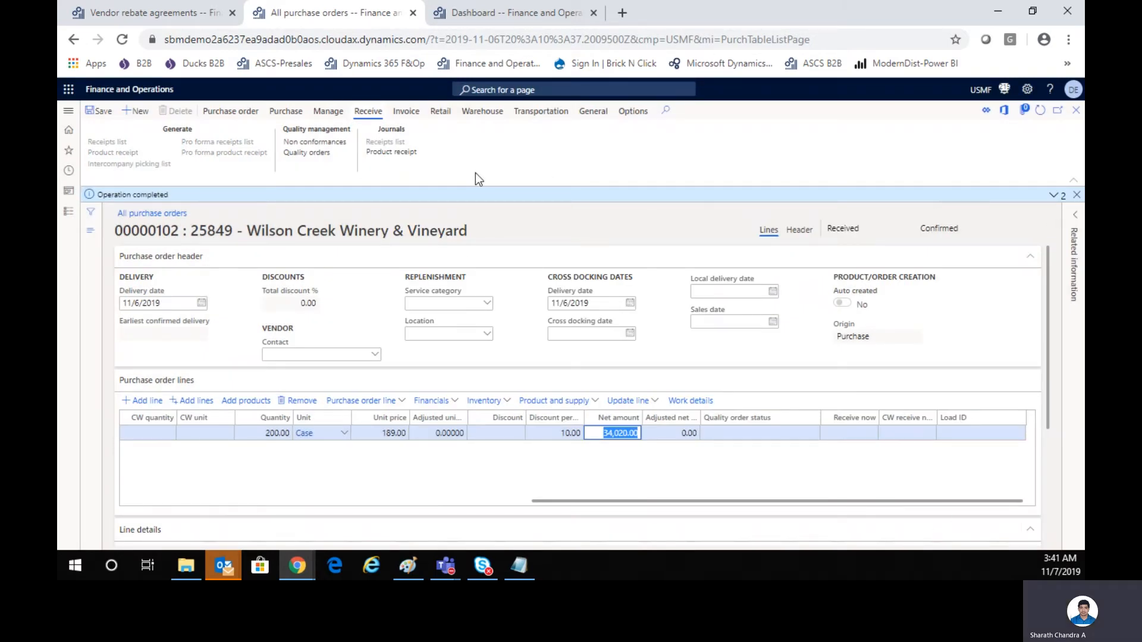
Generate the vendor invoice from the purchase order and update its match status.
left_click(400, 113)
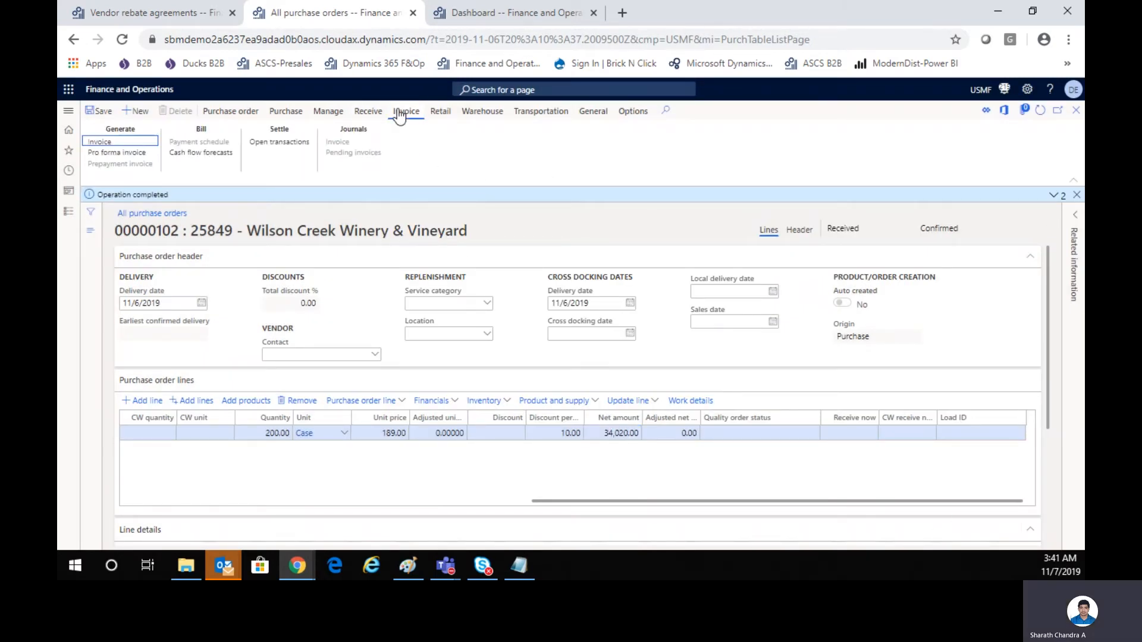
left_click(100, 144)
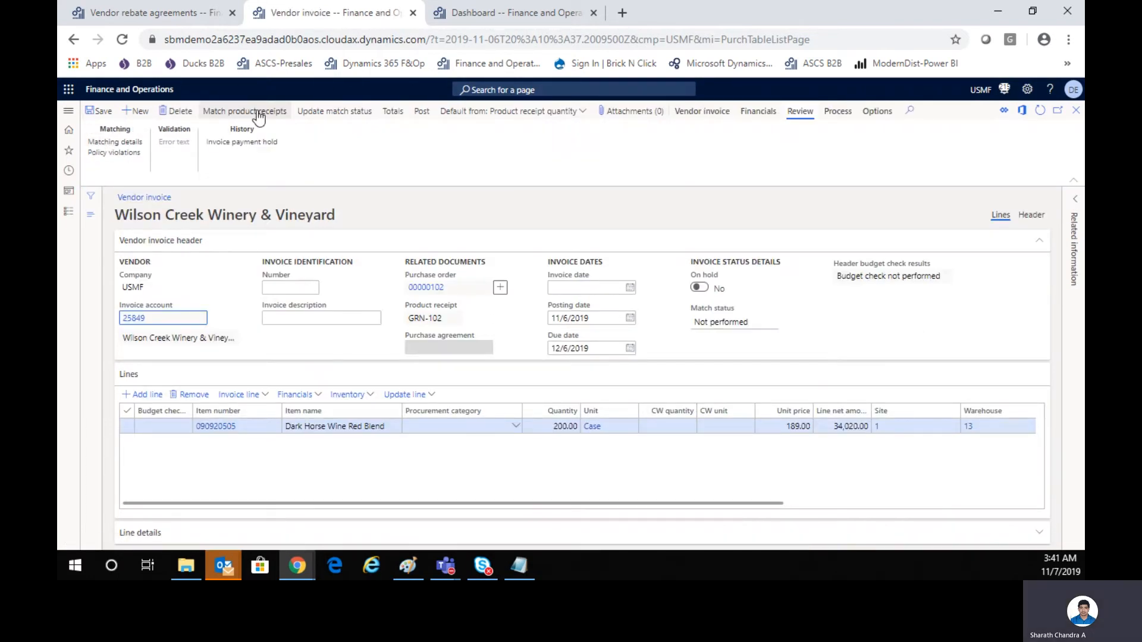
left_click(345, 114)
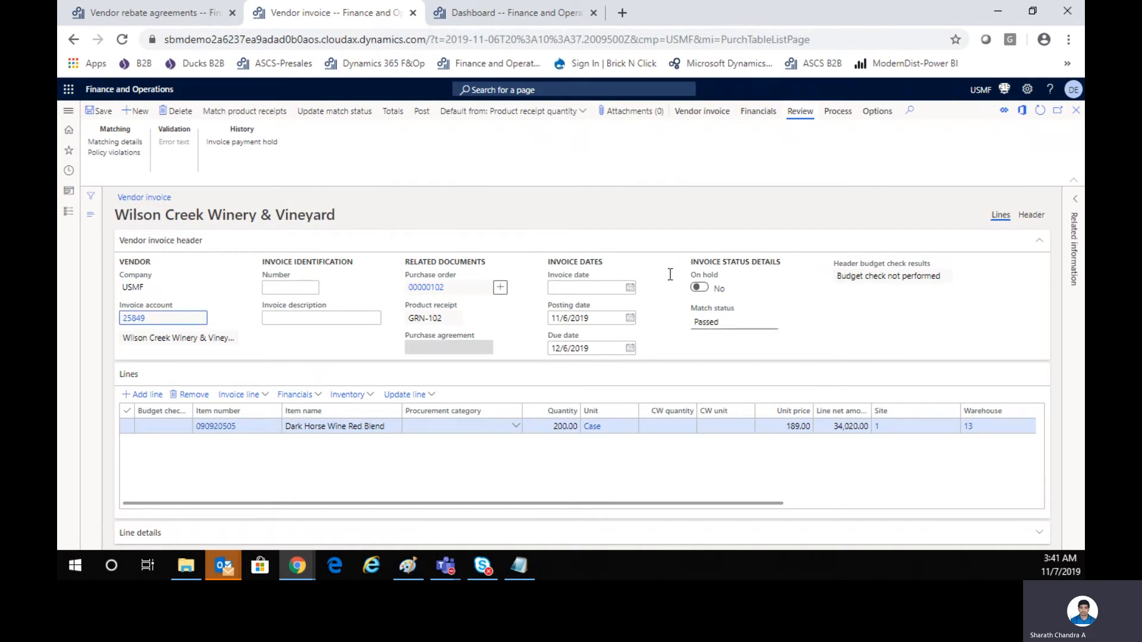
Give the vendor invoice the number INV-102, post it and expand the list of posting messages.
left_click(283, 287)
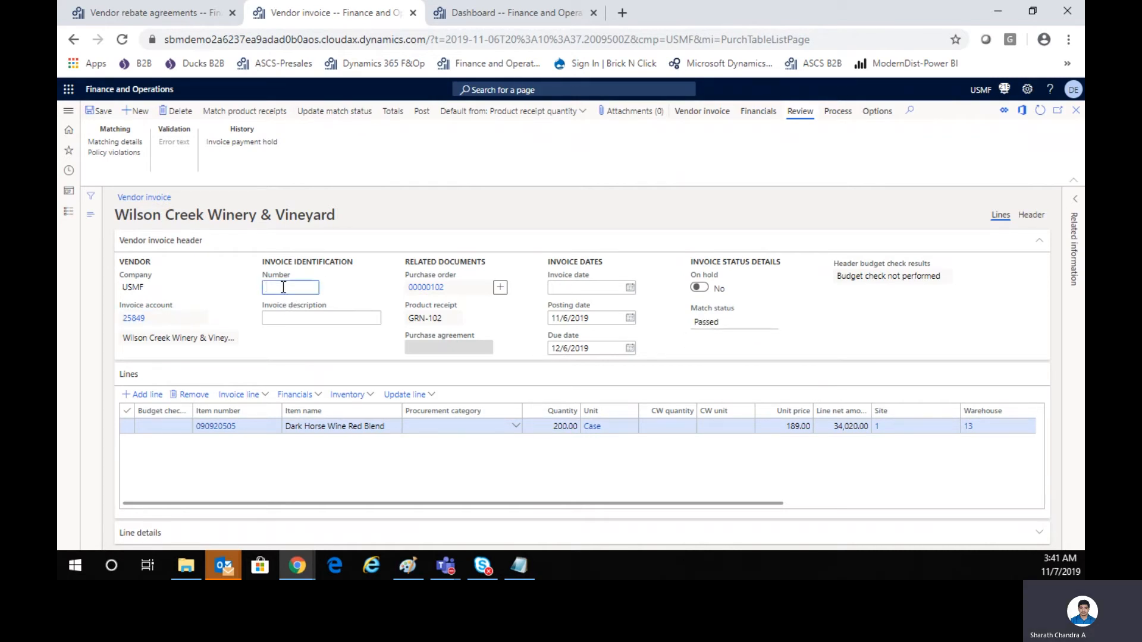
type("INV-102")
key("Tab")
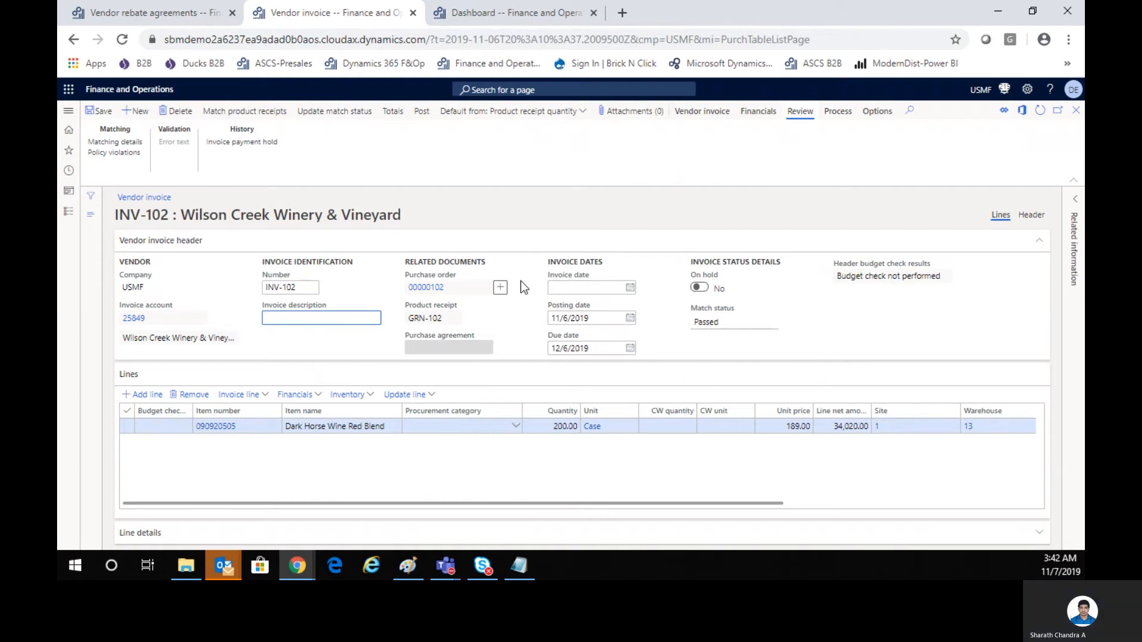
left_click(421, 111)
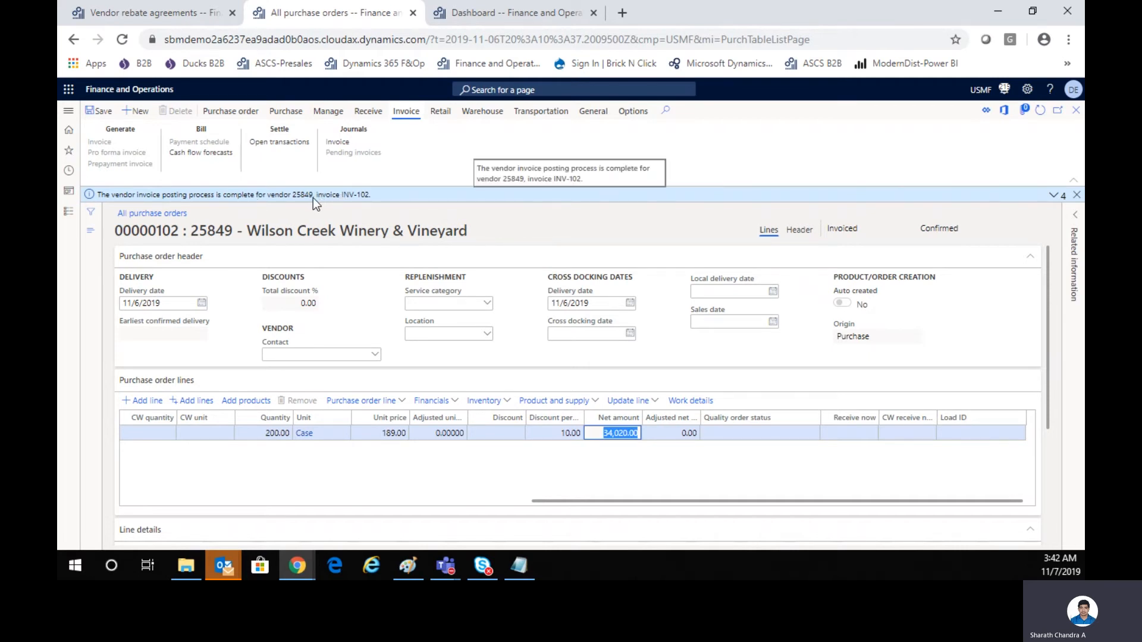
left_click(1053, 195)
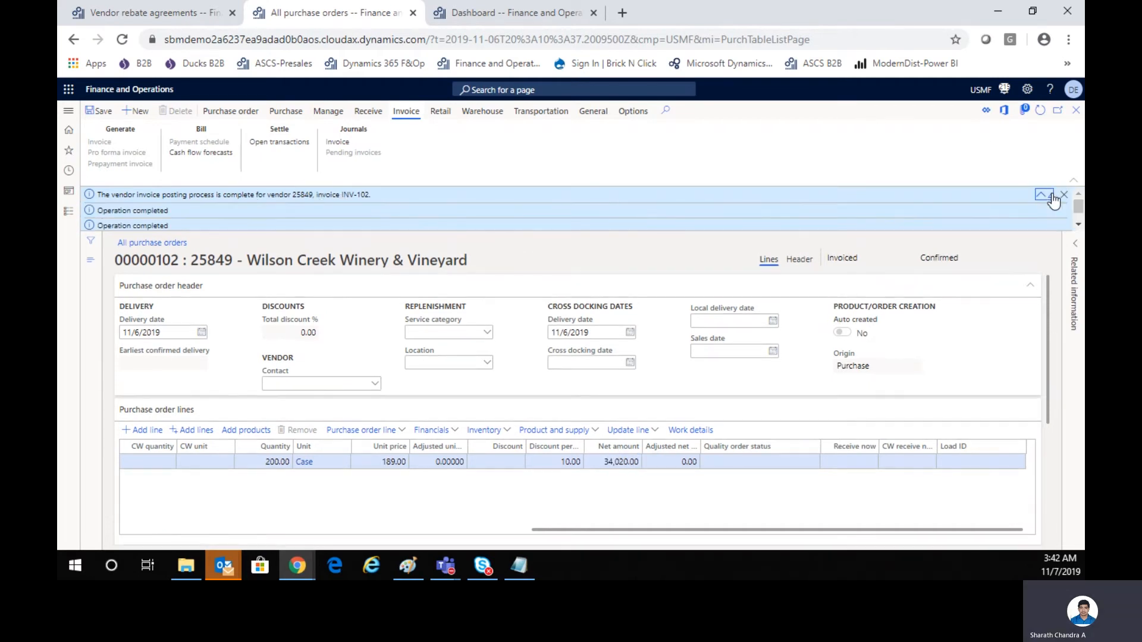
Open the rebate claim for invoice INV-102 from the vendor rebate claims in Procurement and sourcing.
left_click_drag(1083, 210, 1082, 218)
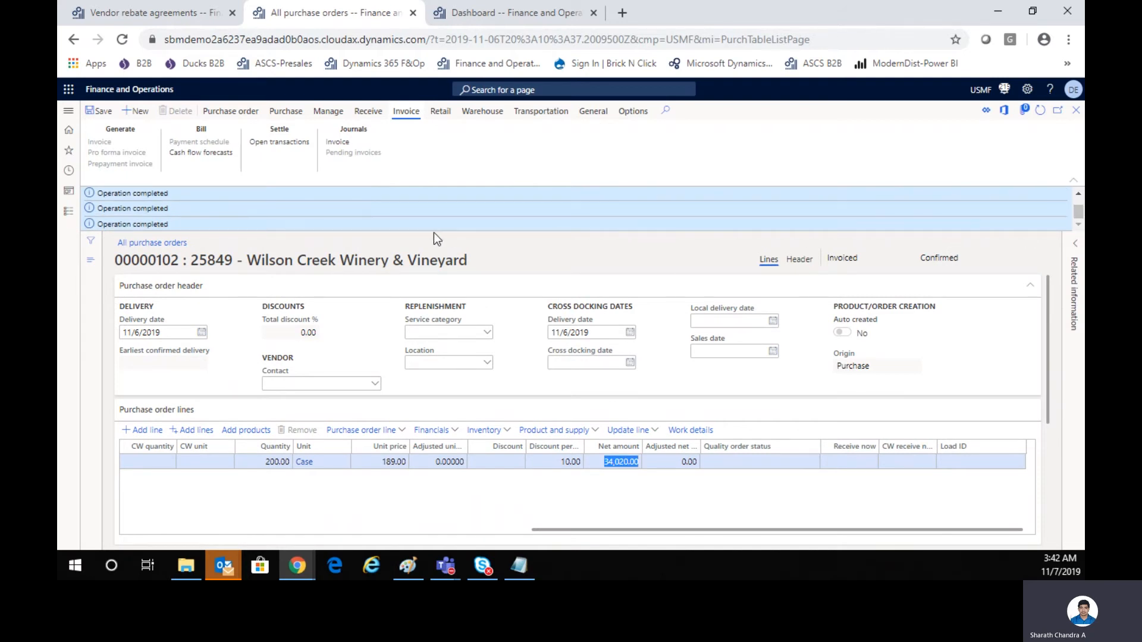
left_click(65, 217)
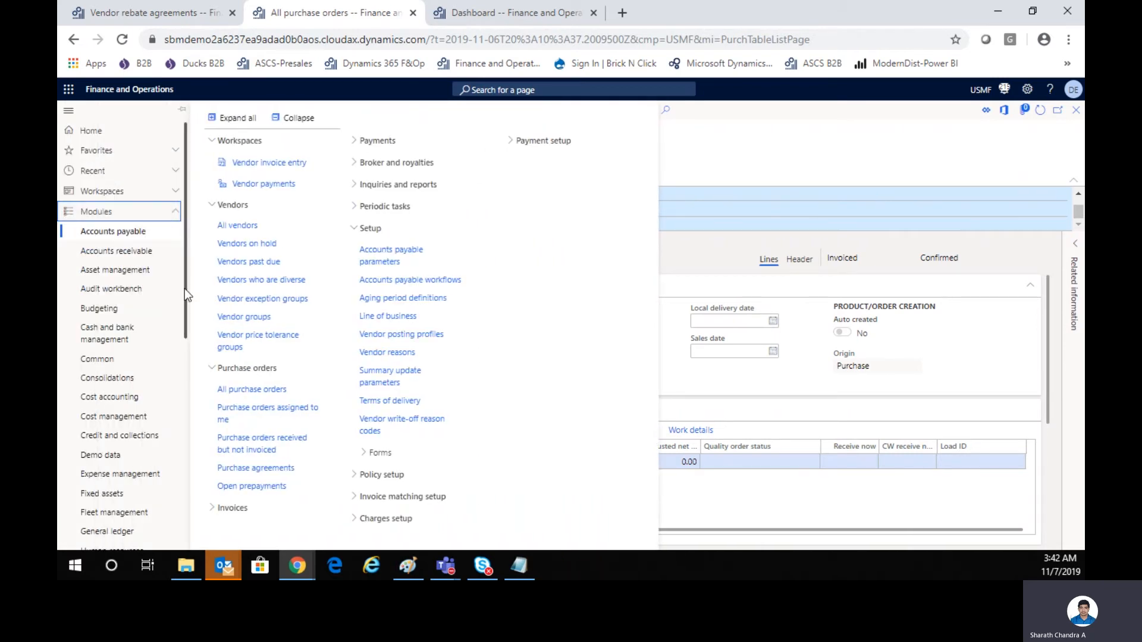
left_click_drag(185, 298, 188, 461)
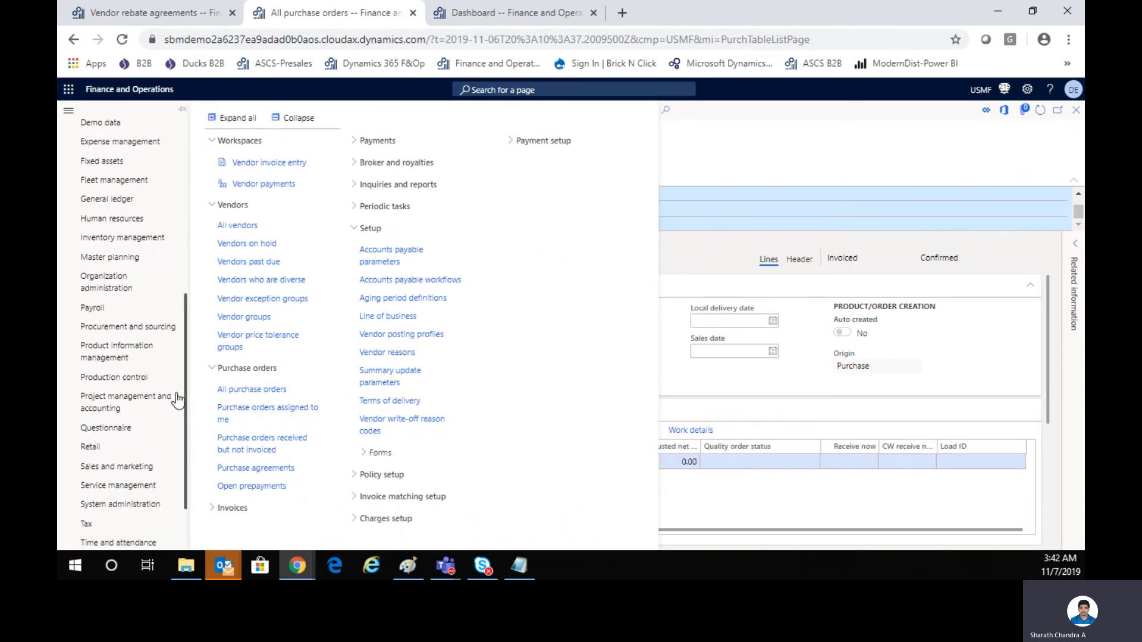
left_click(157, 327)
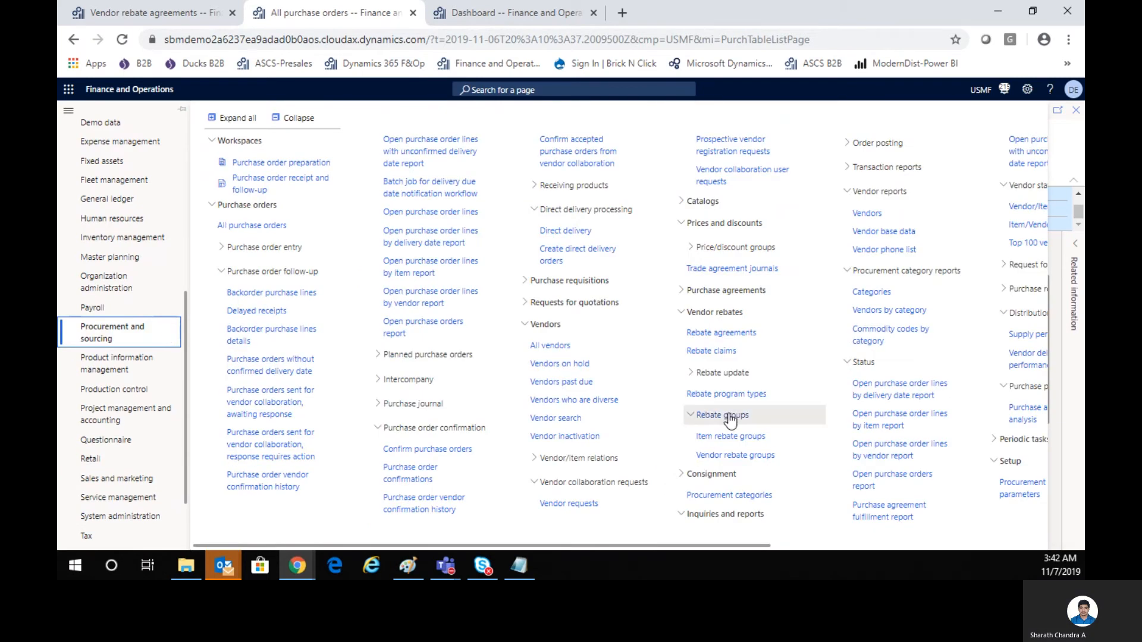
left_click(720, 352)
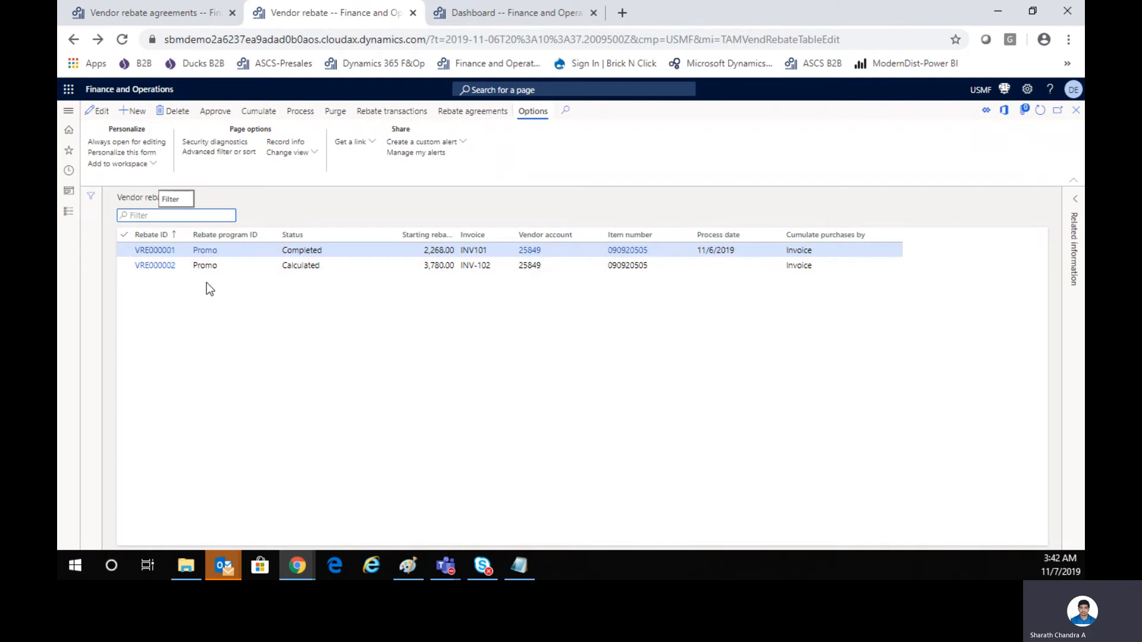
left_click(164, 269)
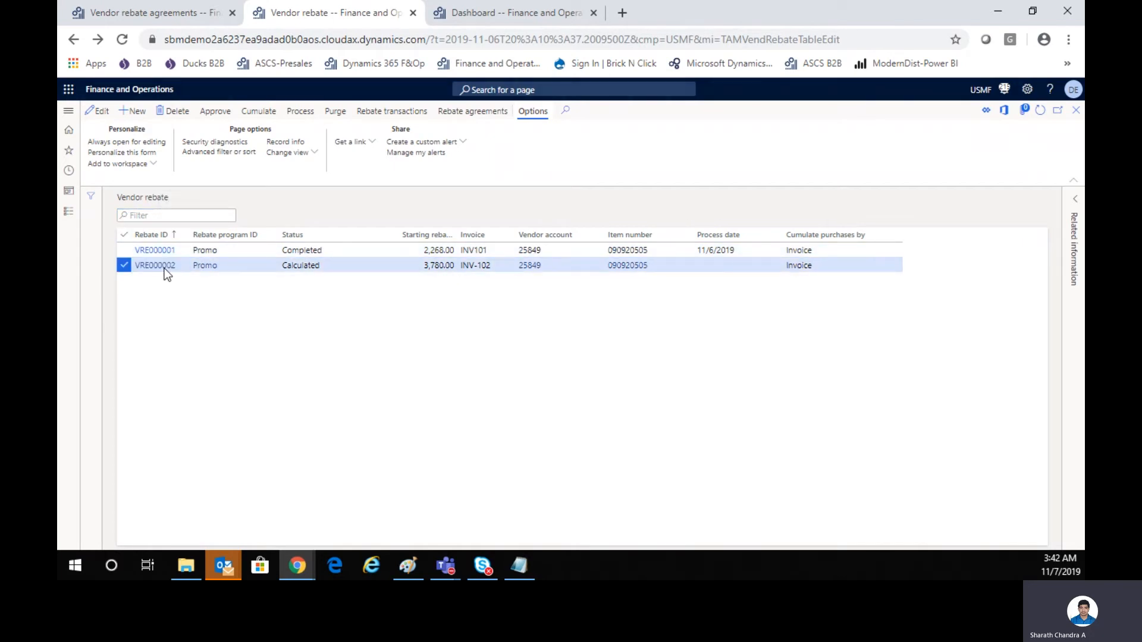
left_click(164, 268)
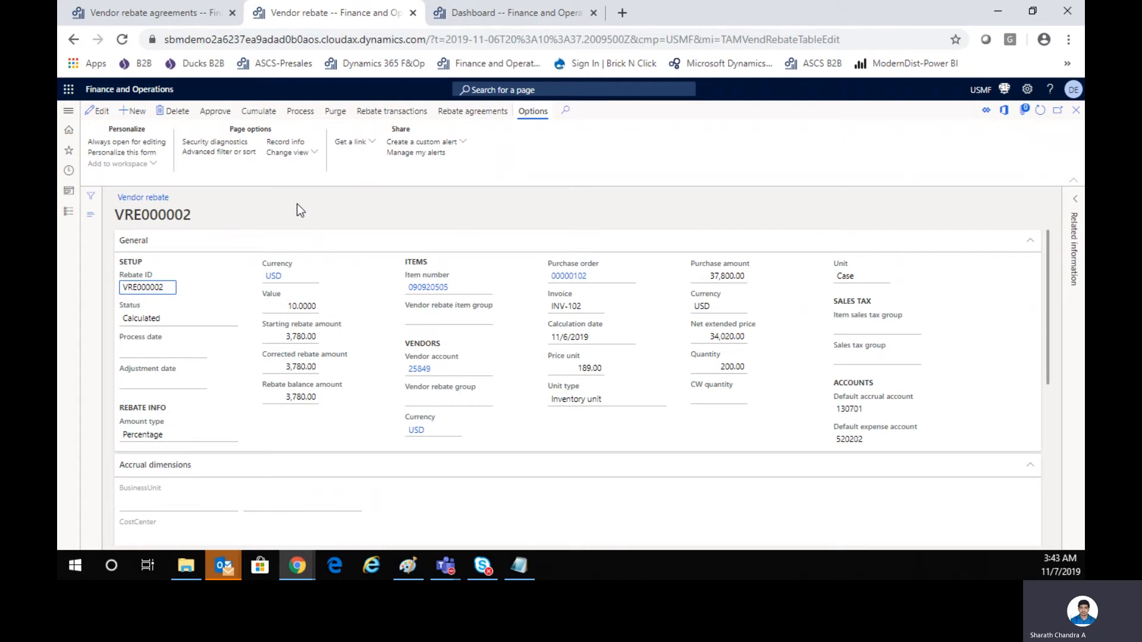
Approve and process the rebate claims for the vendor account, expanding the resulting messages.
left_click(215, 111)
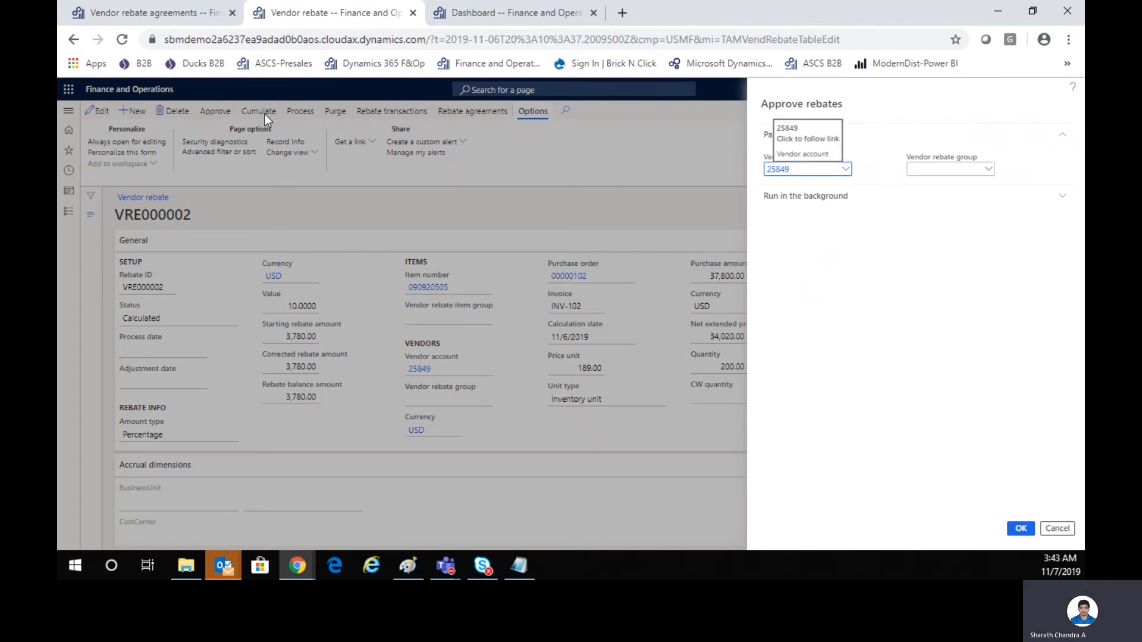
left_click(1029, 535)
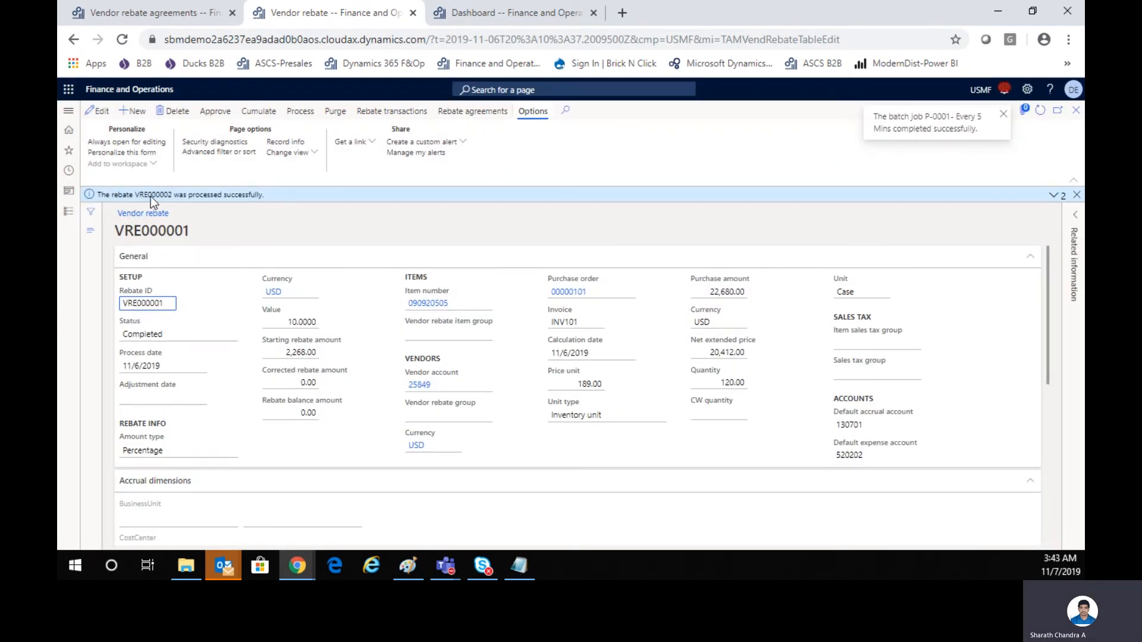
left_click(304, 116)
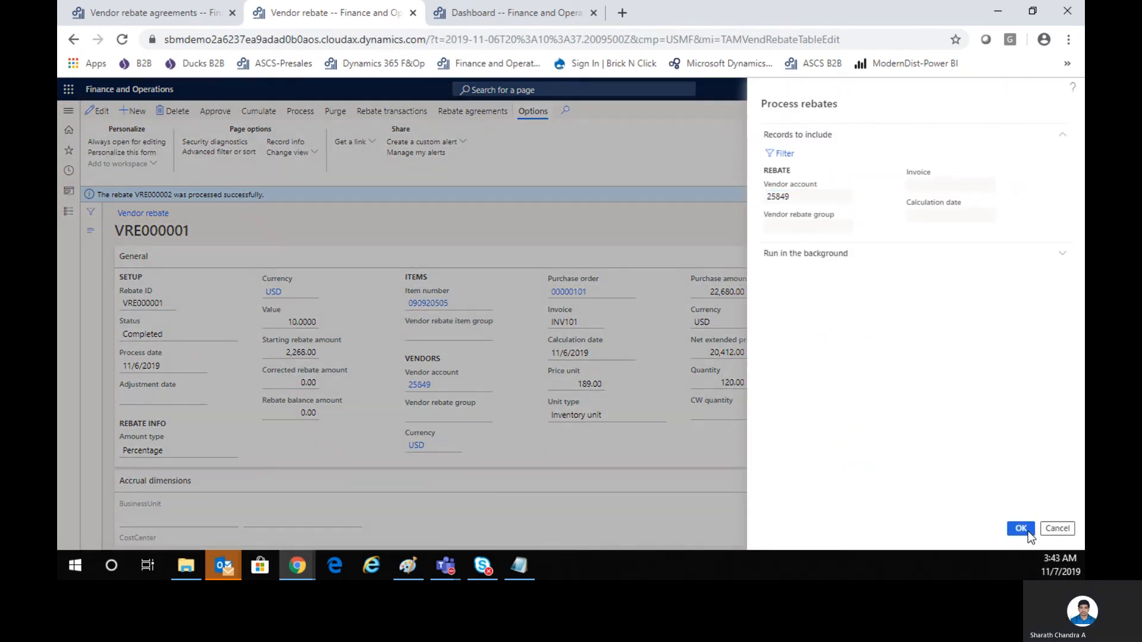
left_click(1028, 530)
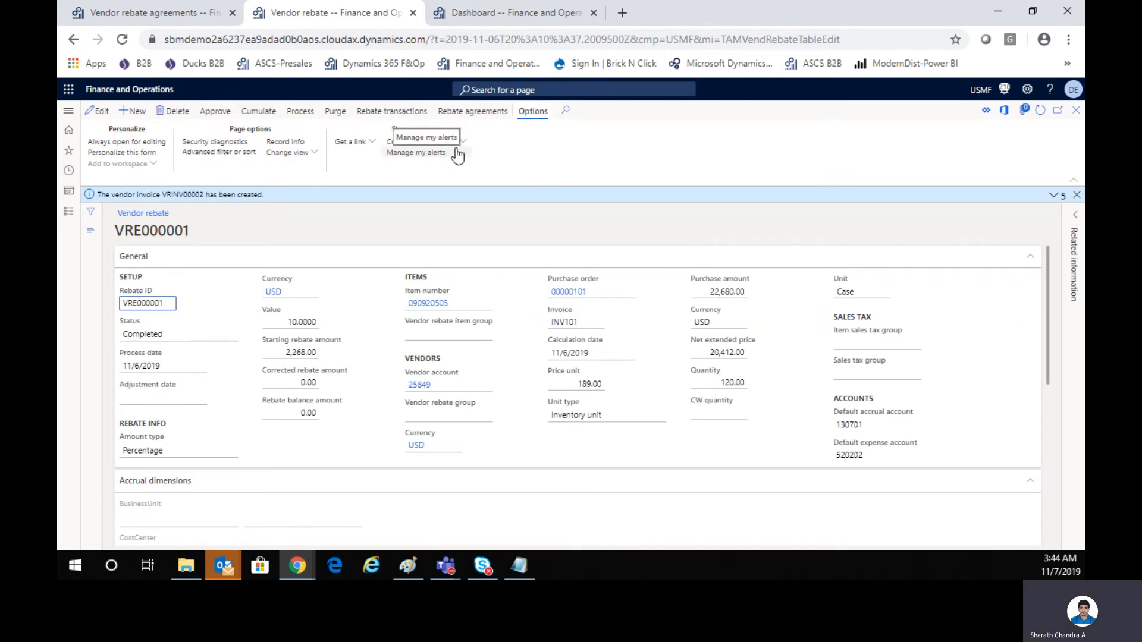
left_click(1054, 196)
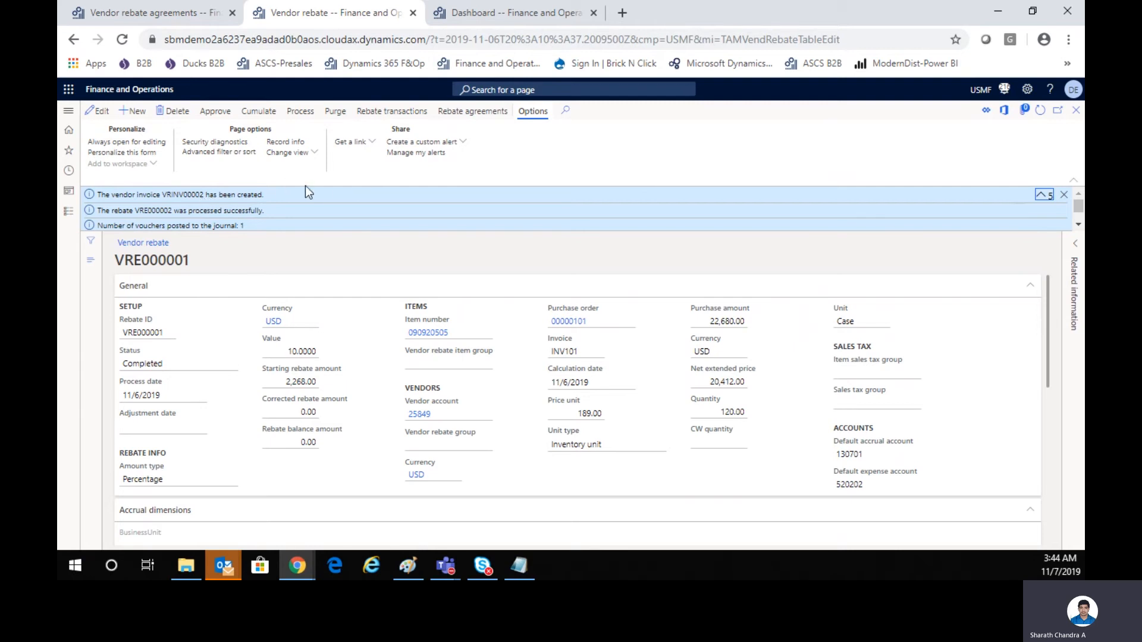
View the rebate transactions of claim VRE000001 and return to the vendor rebate list.
left_click(391, 111)
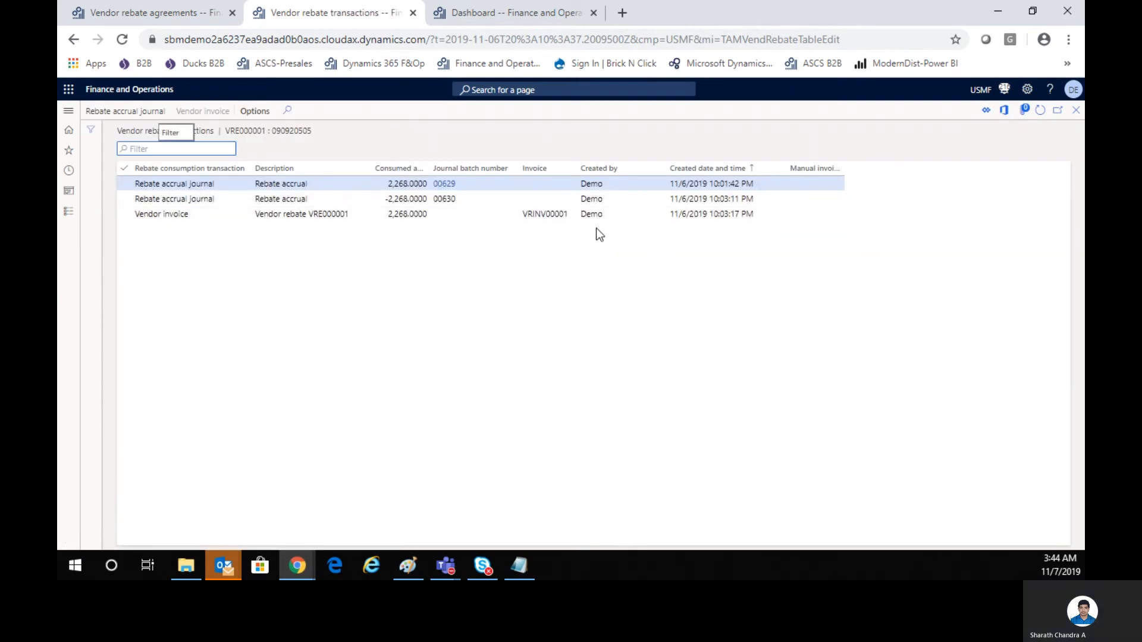
left_click(1076, 109)
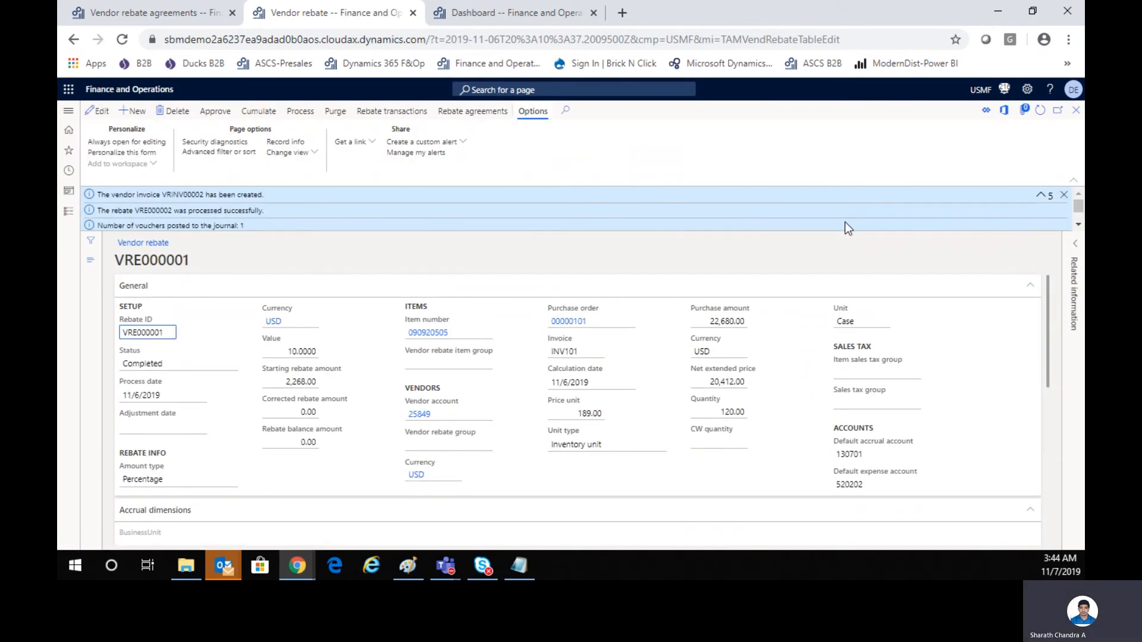
left_click(1075, 110)
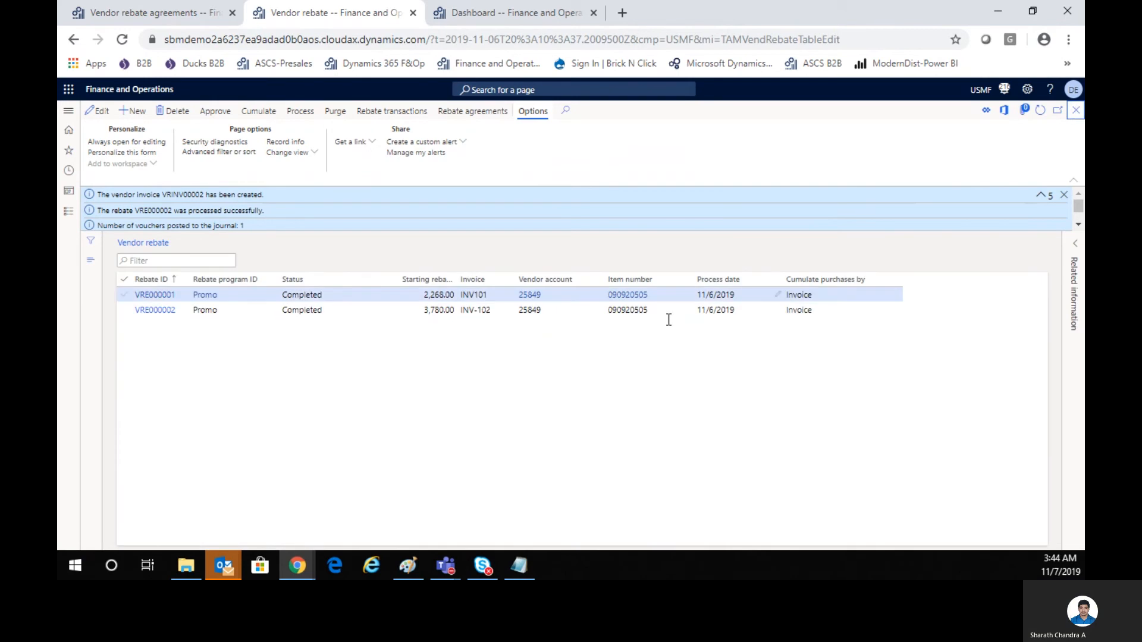
Review the rebate transactions of claim VRE000002 and the vendor transactions of its invoice VRINV00002, returning to the rebate list.
left_click(448, 310)
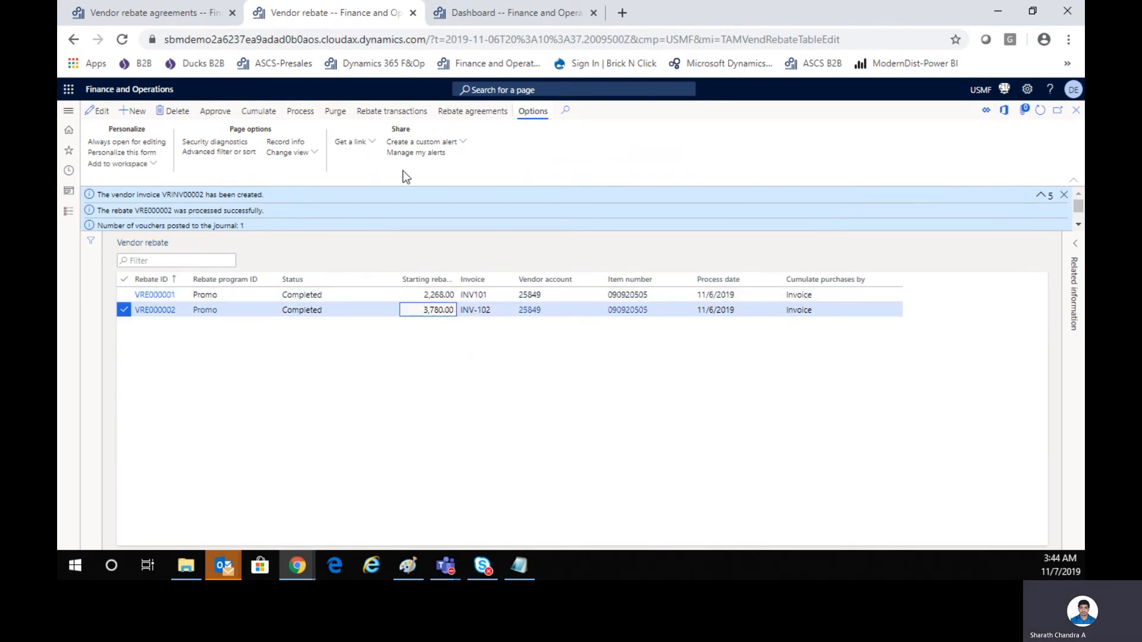
left_click(379, 111)
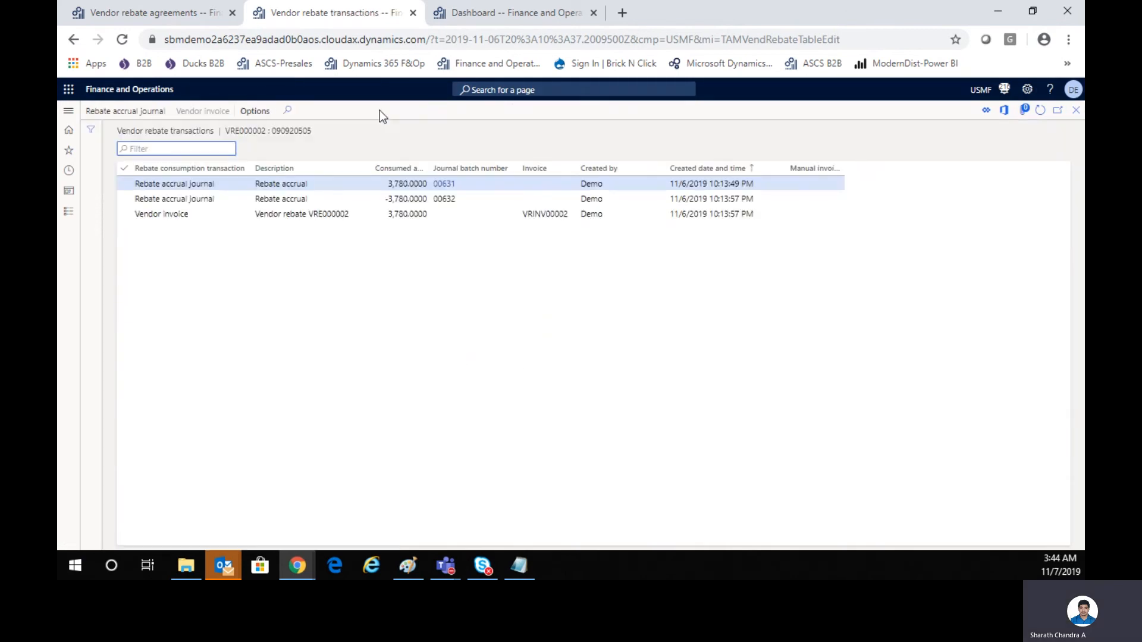
left_click(546, 215)
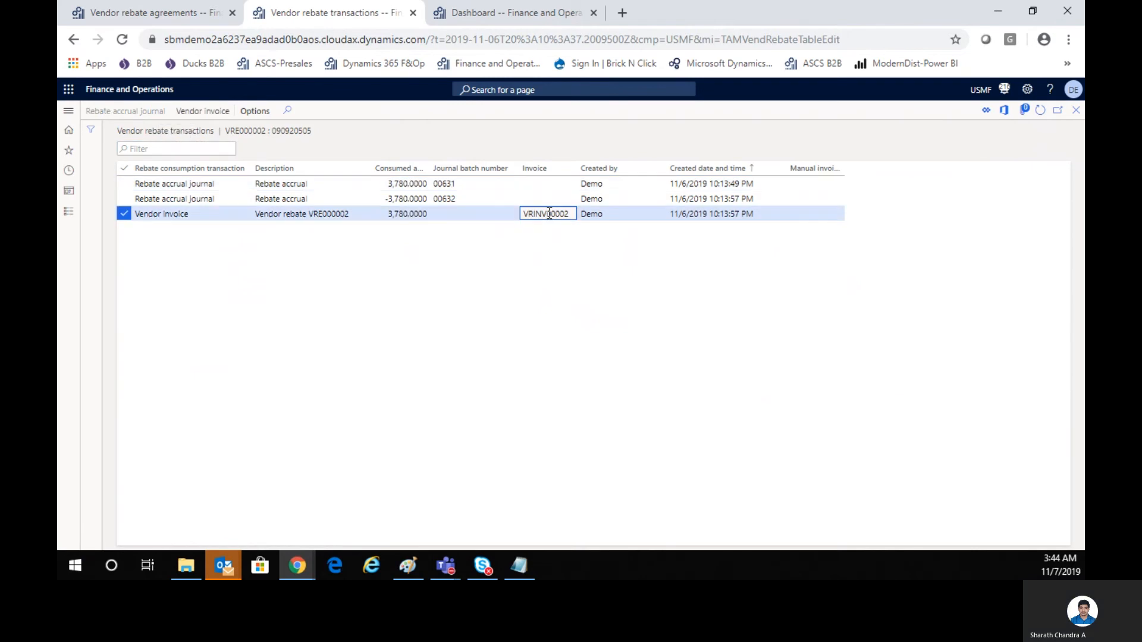
left_click(548, 215)
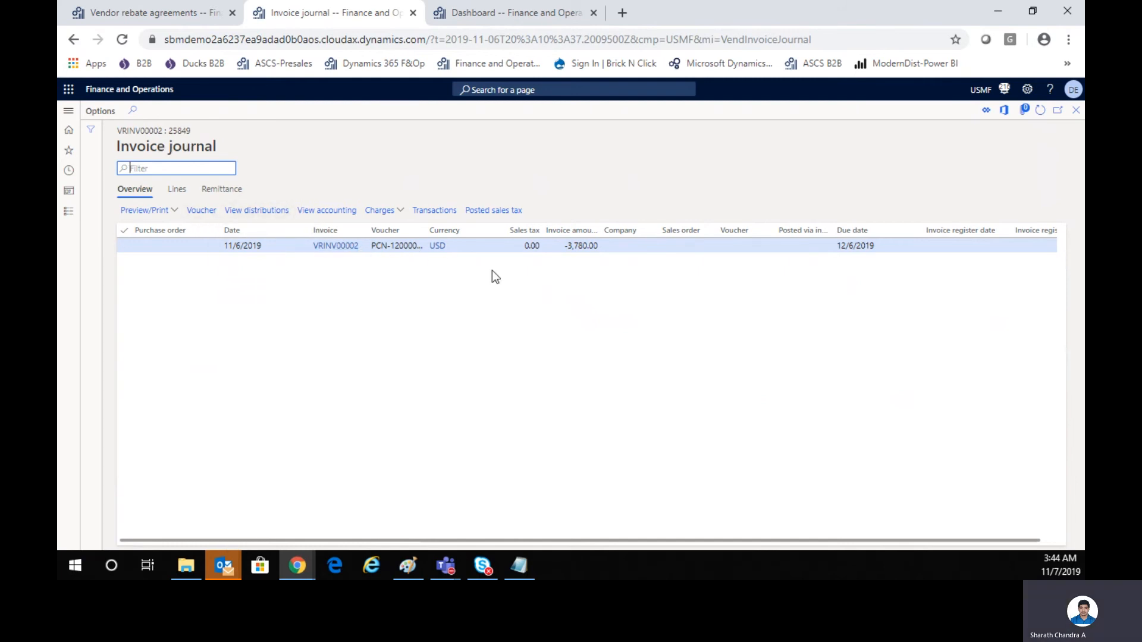
left_click(437, 214)
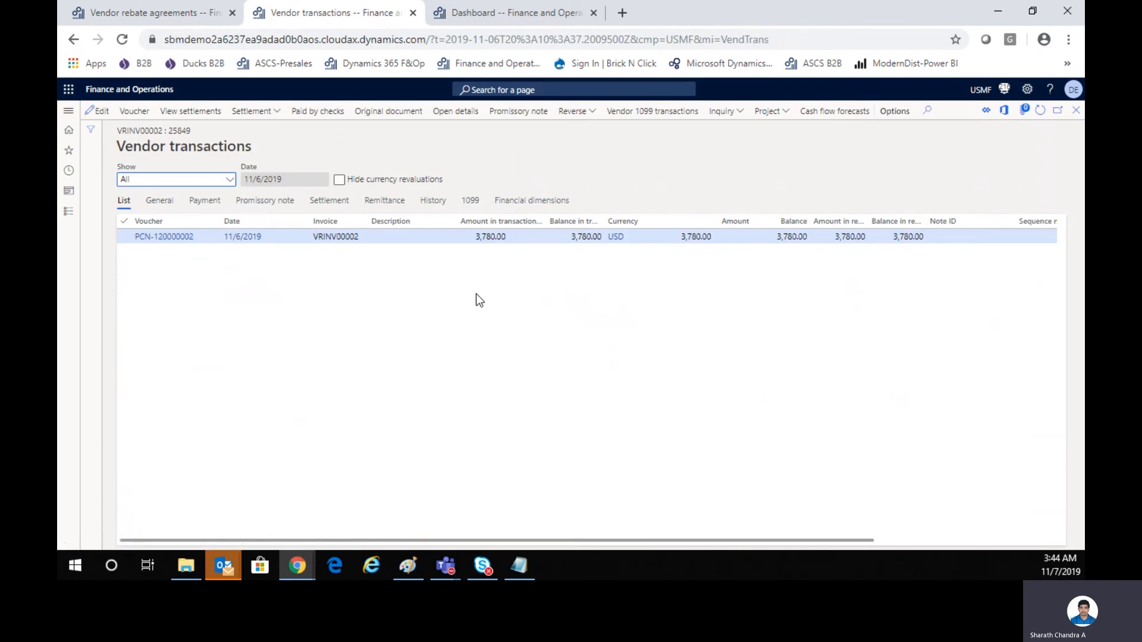
left_click(1077, 111)
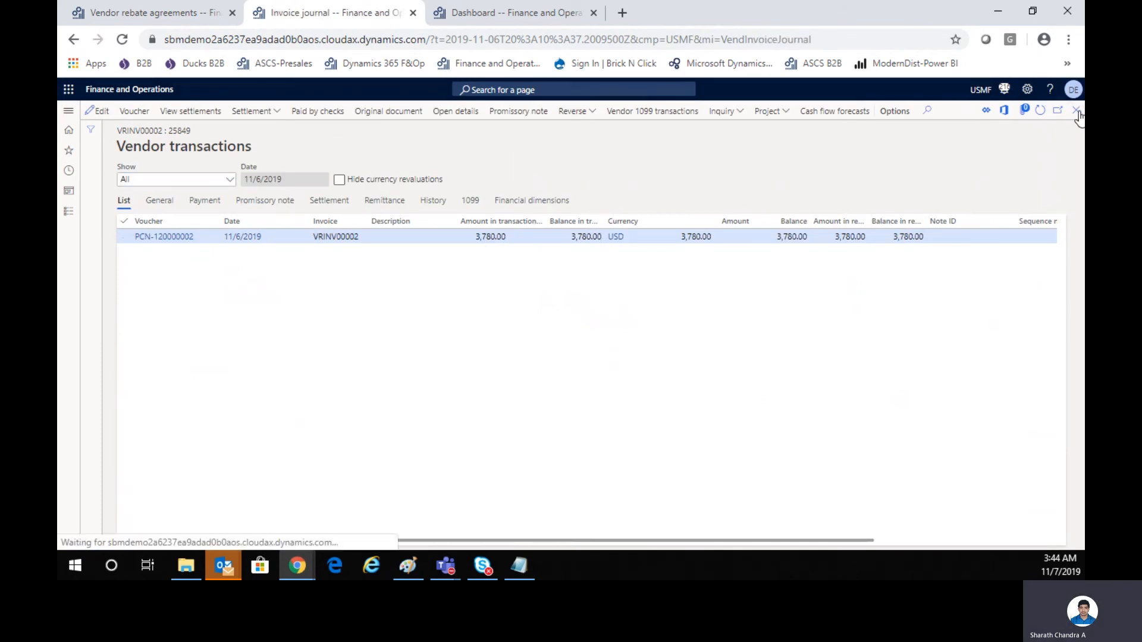
left_click(1078, 113)
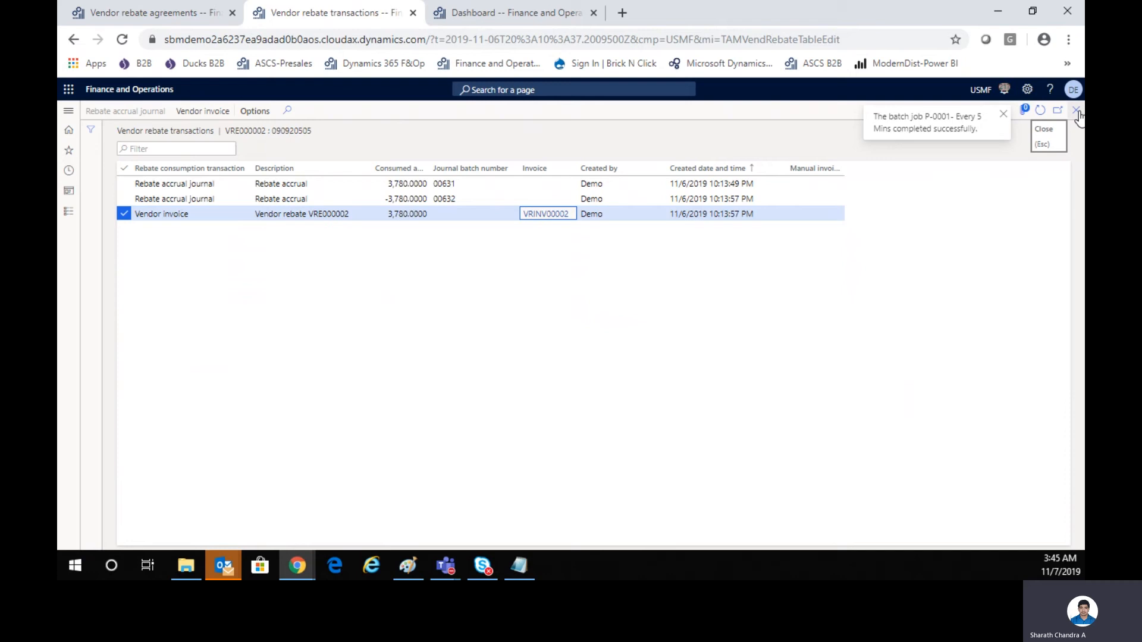
left_click(1076, 113)
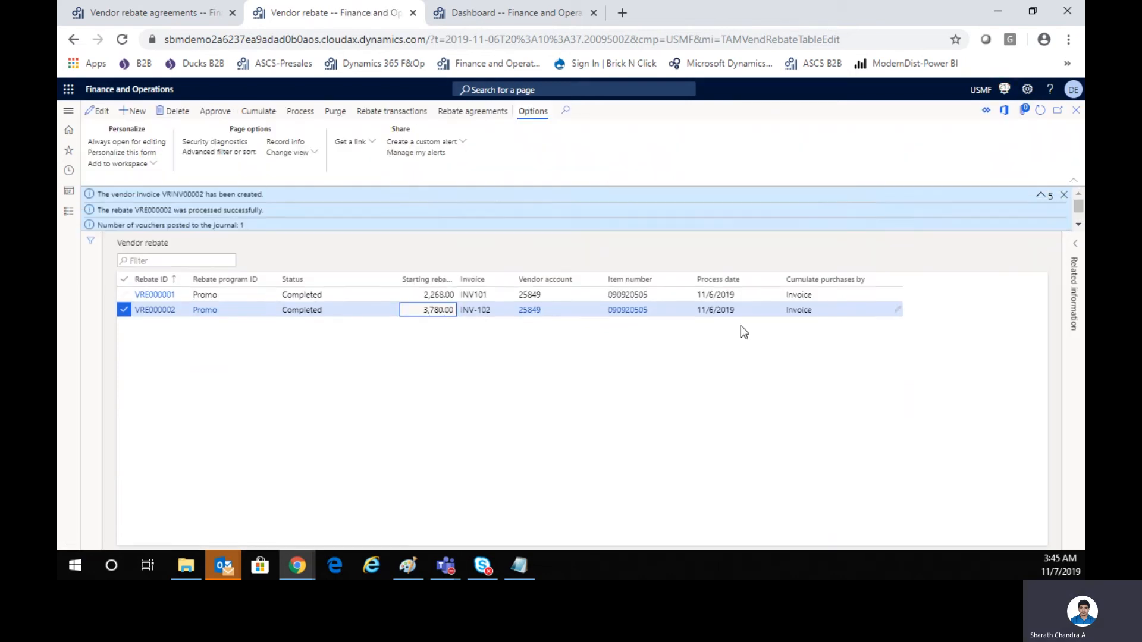
Open the Wilson Creek Winery & Vineyard vendor record and check its balance and open transactions.
left_click(528, 311)
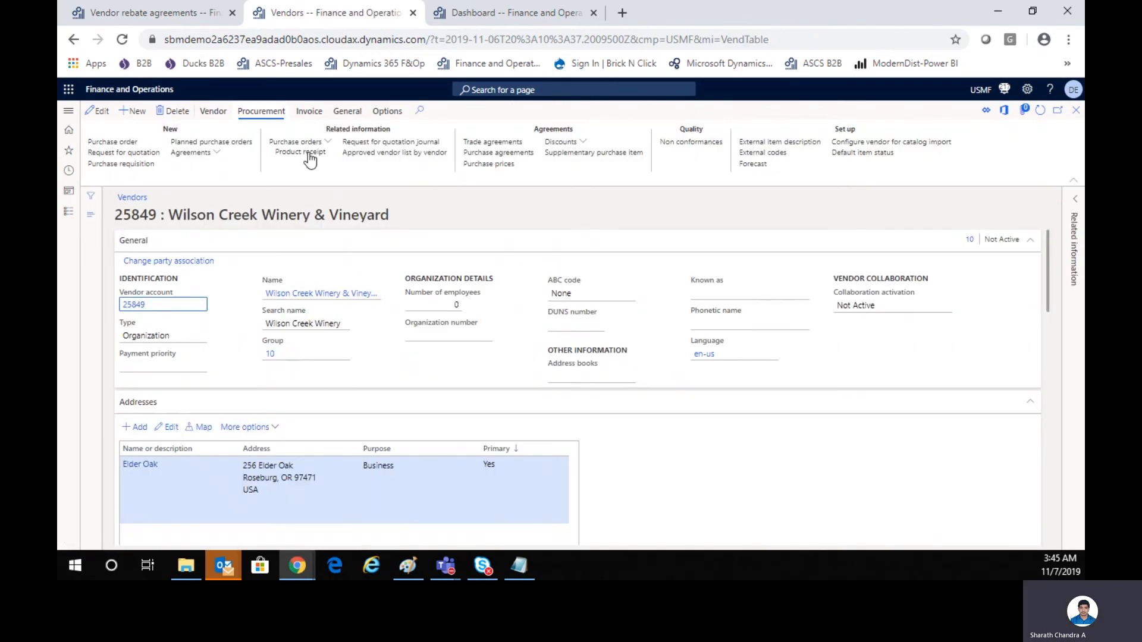
left_click(211, 112)
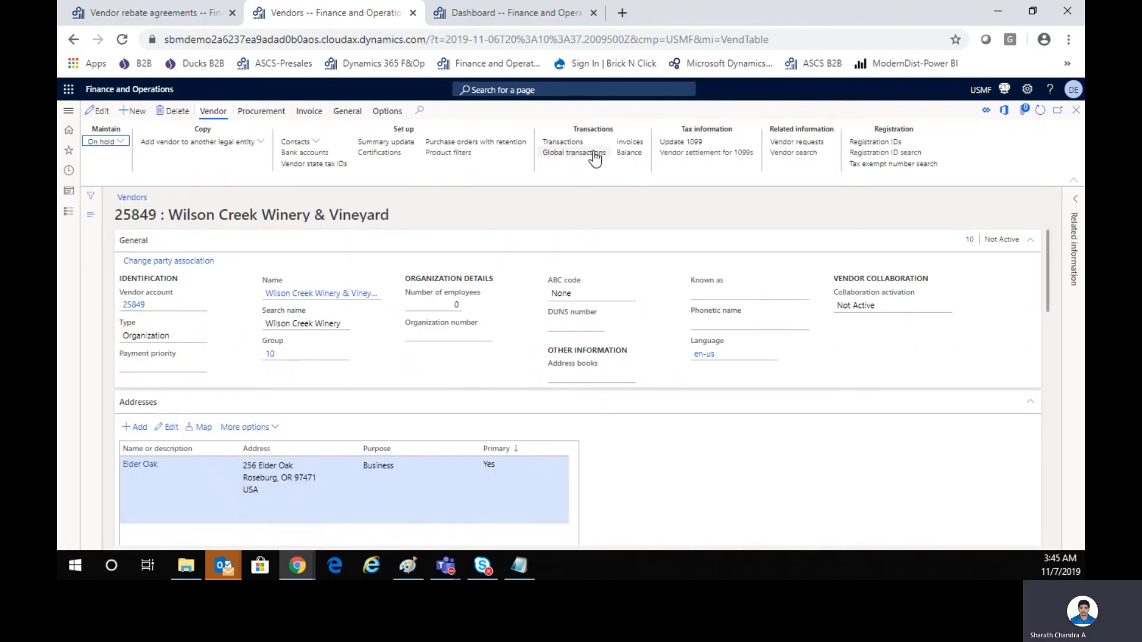
left_click(629, 152)
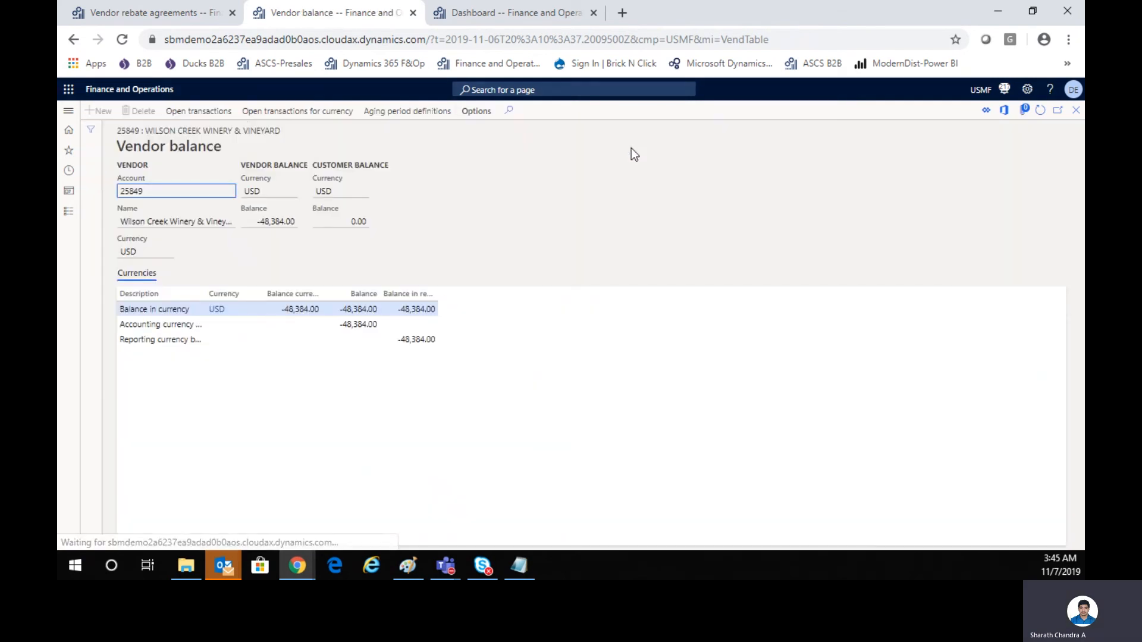
left_click(227, 111)
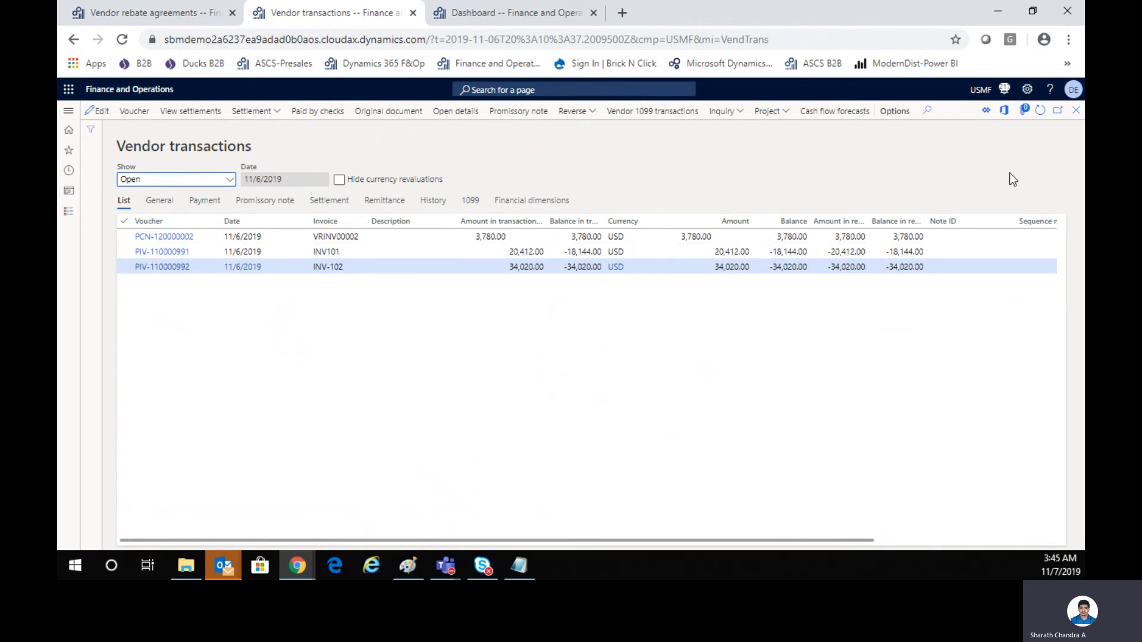
left_click(1076, 110)
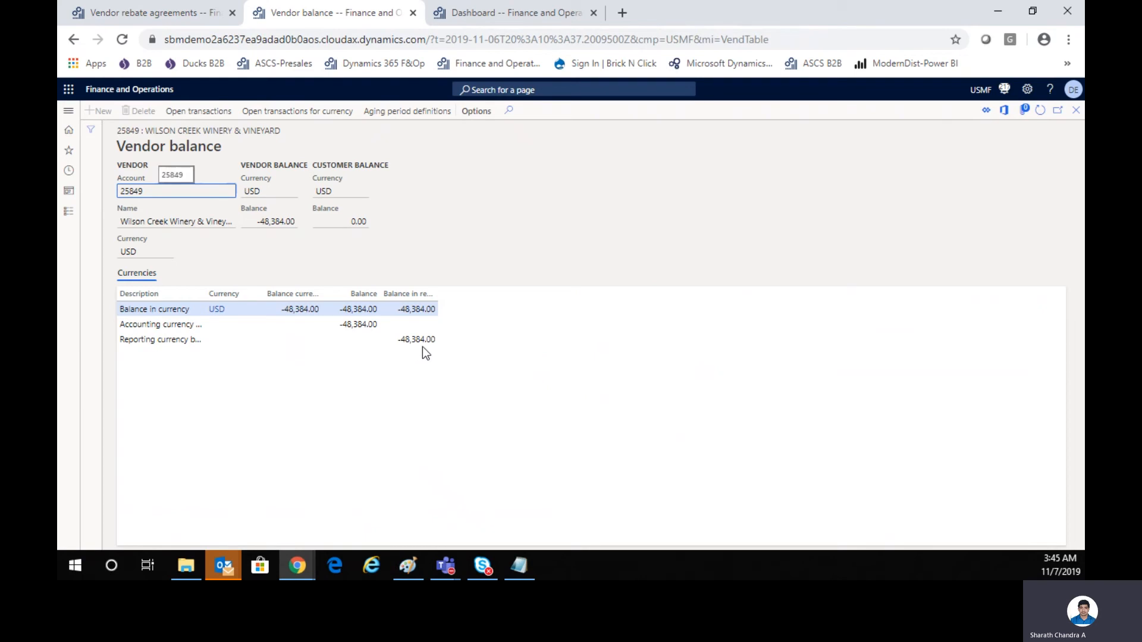
left_click(1076, 113)
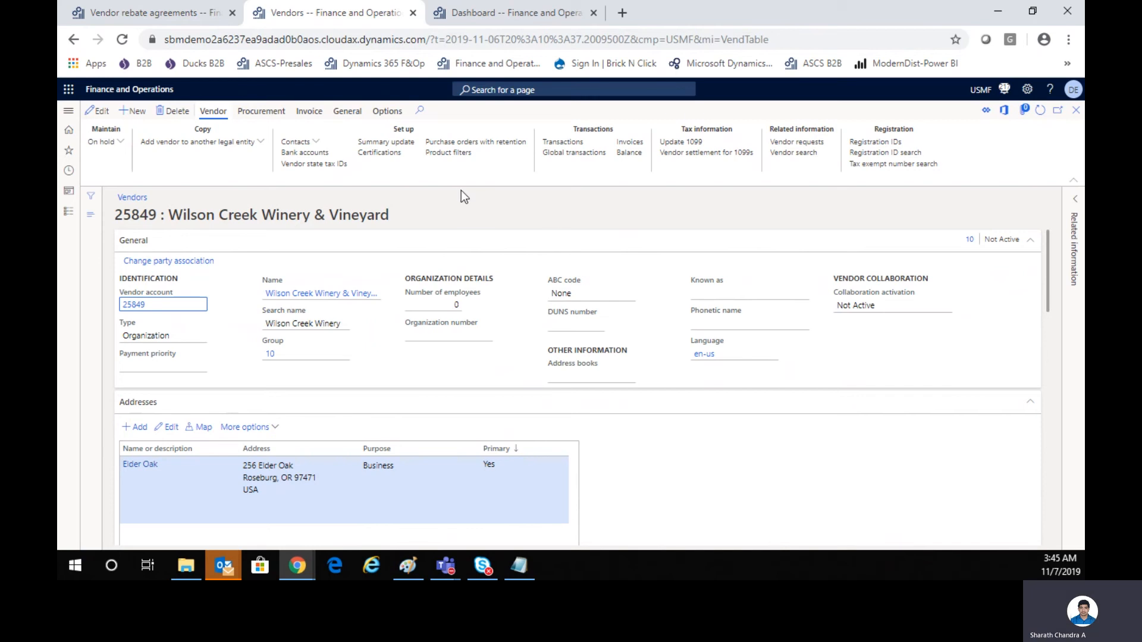
Settle rebate invoice VRINV00002 against purchase invoice INV-102 for the vendor and post the settlement.
left_click(309, 113)
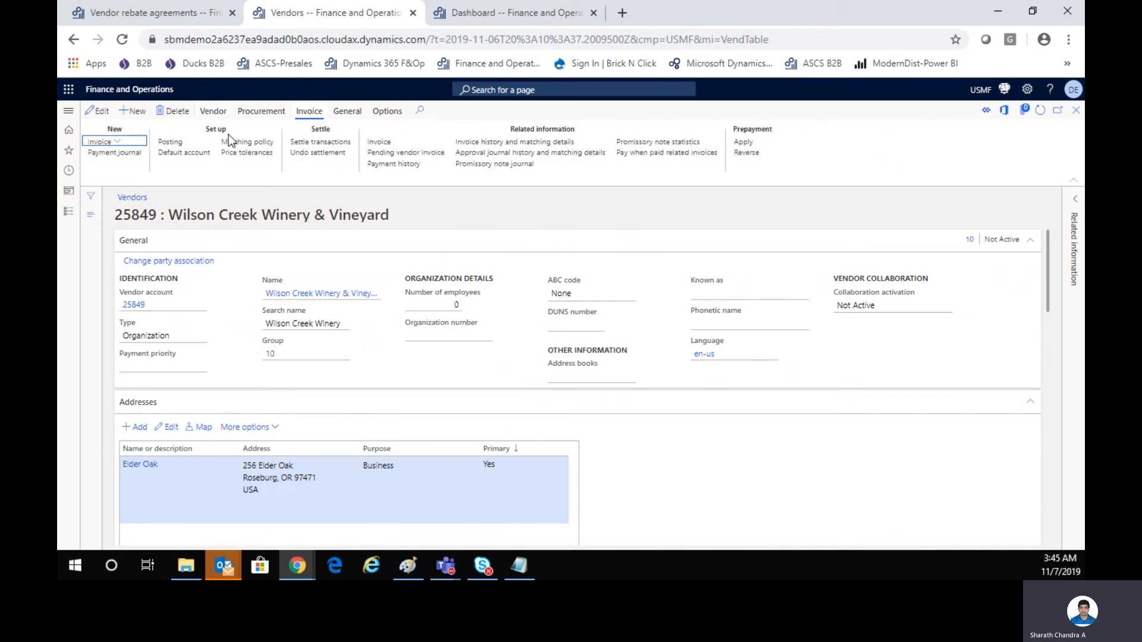
left_click(344, 143)
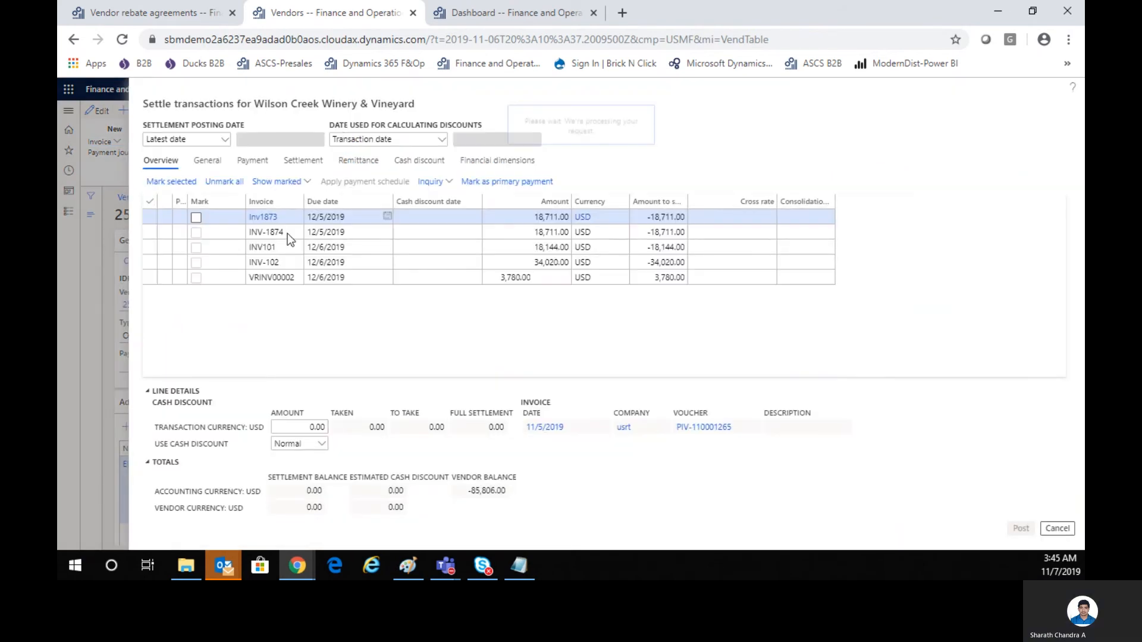
left_click(197, 277)
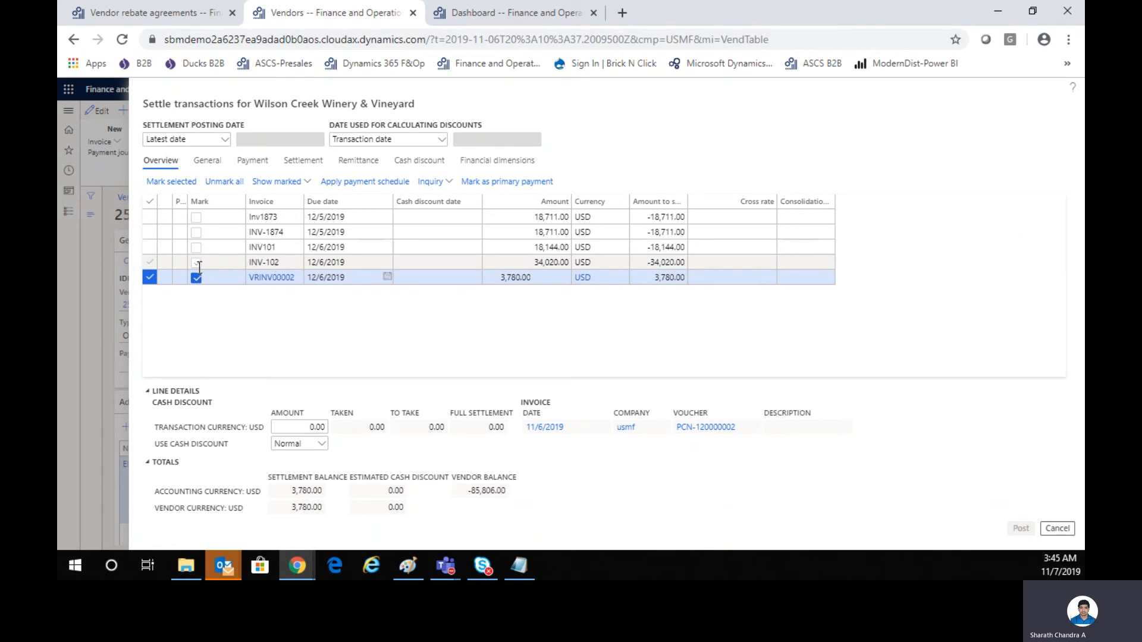
left_click(196, 262)
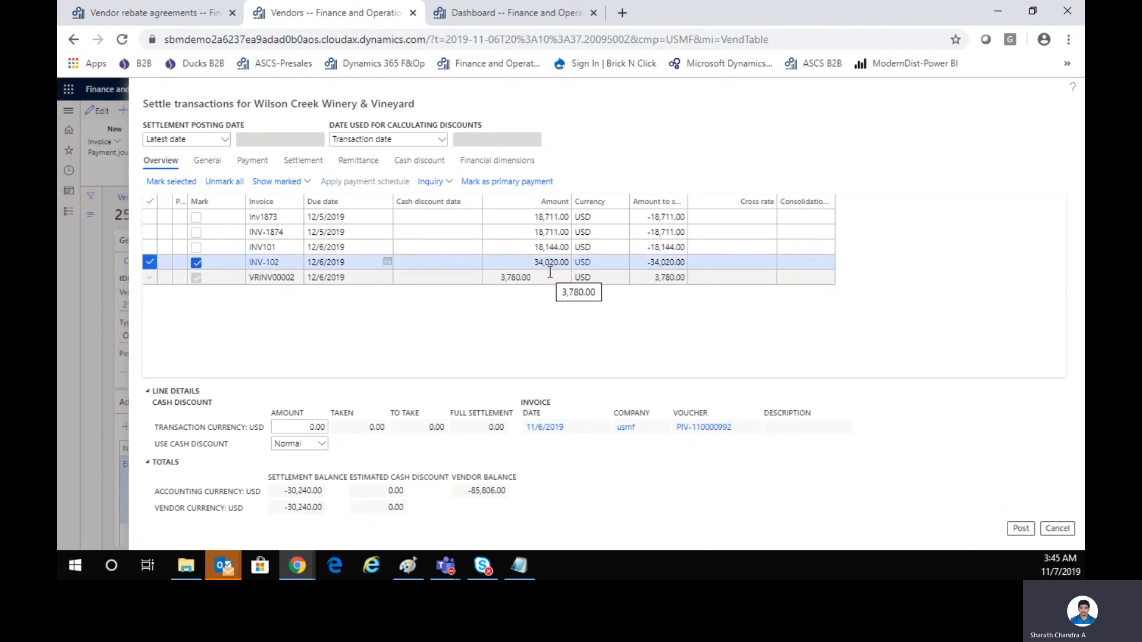
left_click(1018, 529)
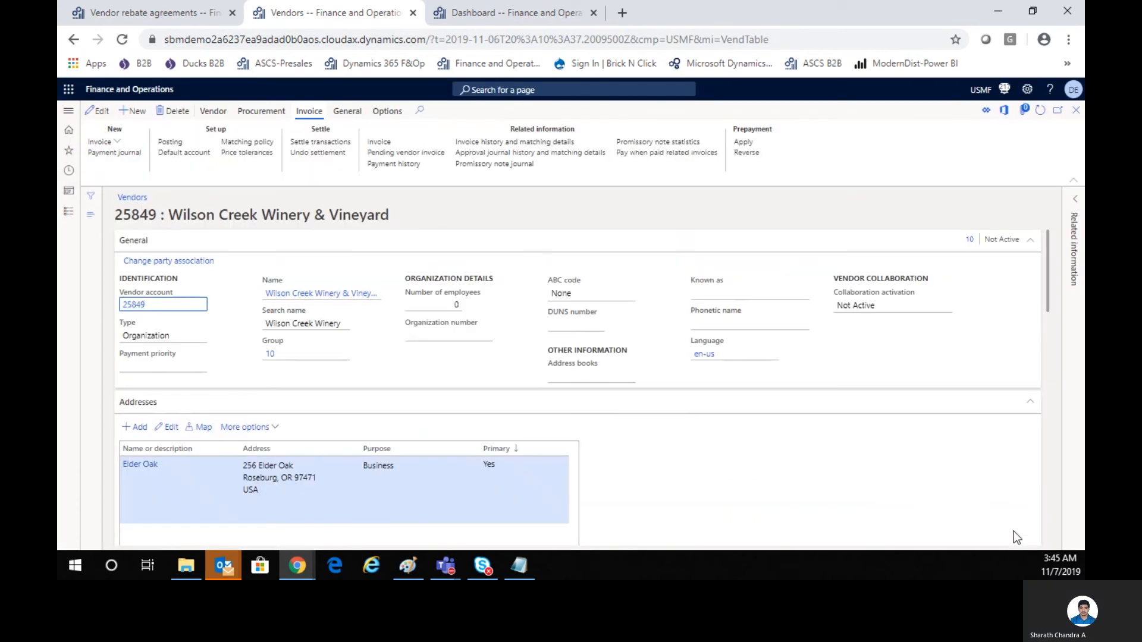
Reopen the vendor's settle transactions to check the open amount of INV-102.
mouse_move(1047, 305)
left_mouse_down()
mouse_move(1051, 394)
mouse_move(1055, 284)
left_mouse_up()
left_click(338, 143)
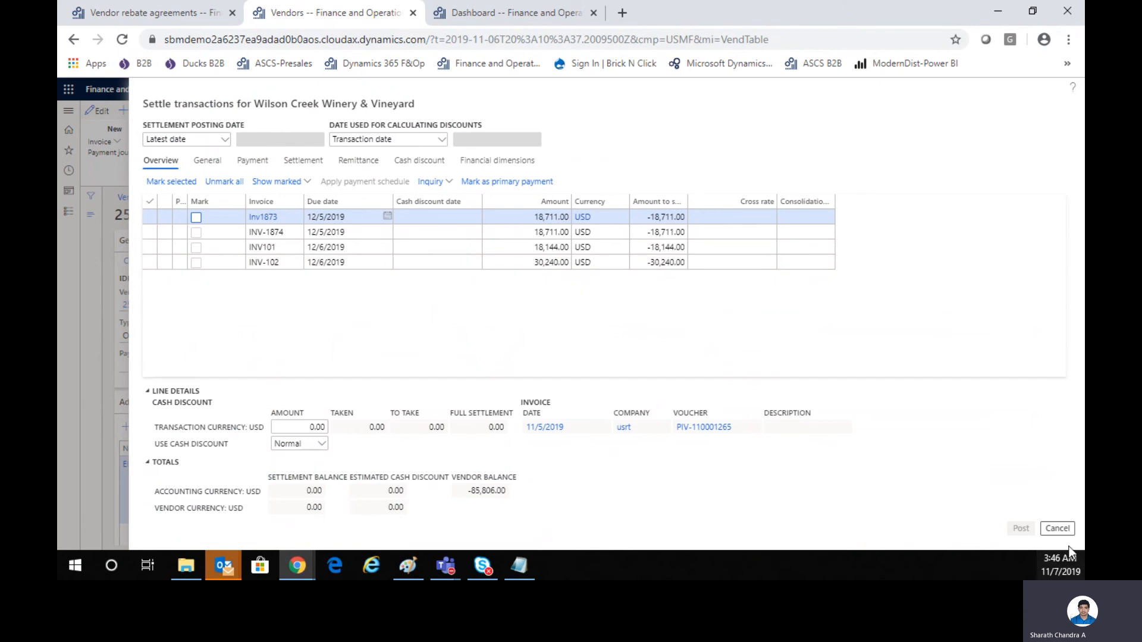
Leave the settlement without posting and check the Wilson Creek Winery & Vineyard vendor balance and its open transactions.
left_click(1058, 528)
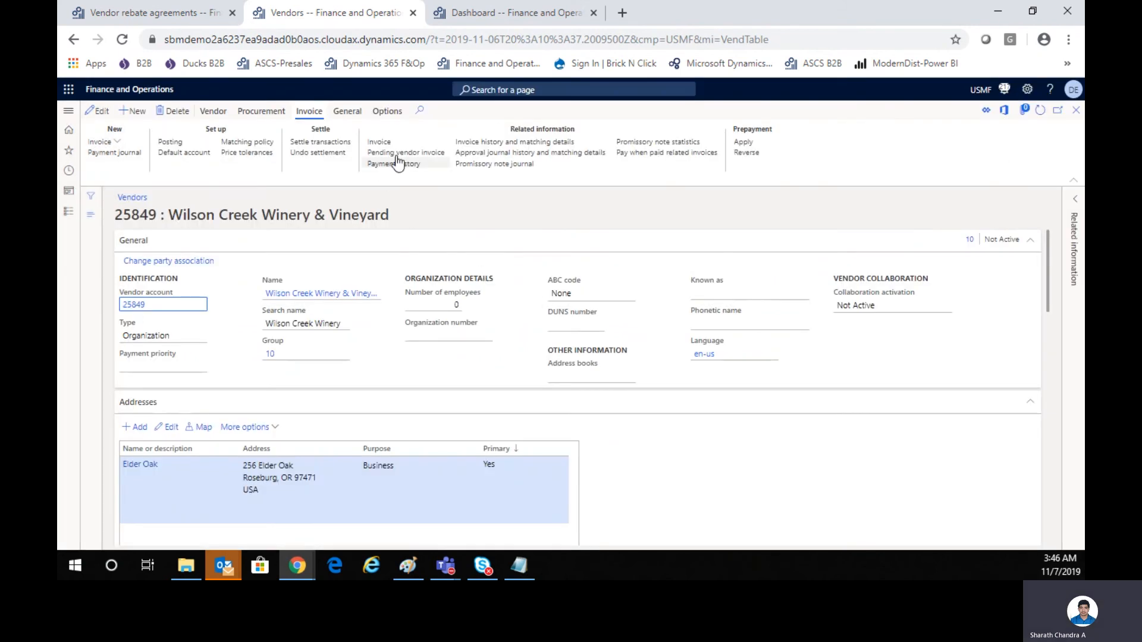
left_click(217, 112)
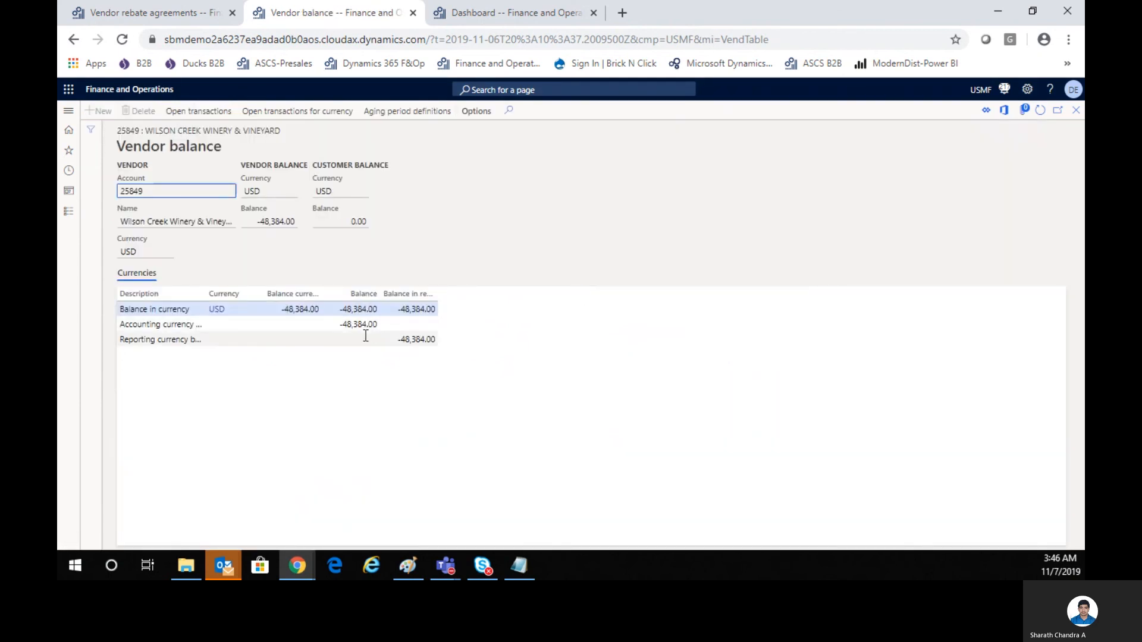
left_click(219, 117)
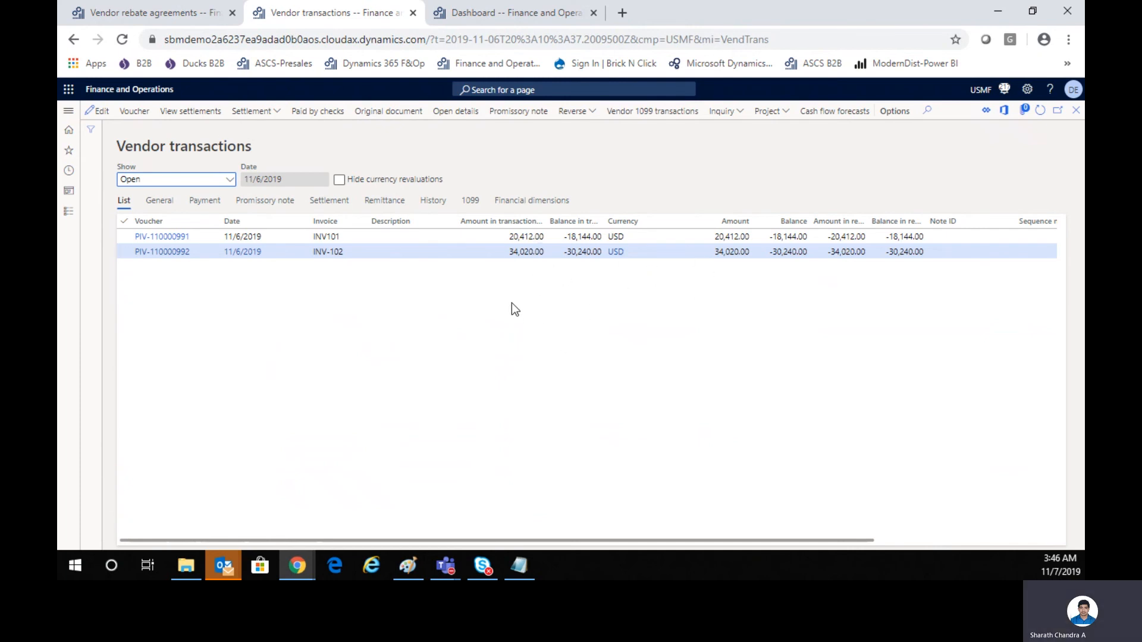
left_click(1076, 110)
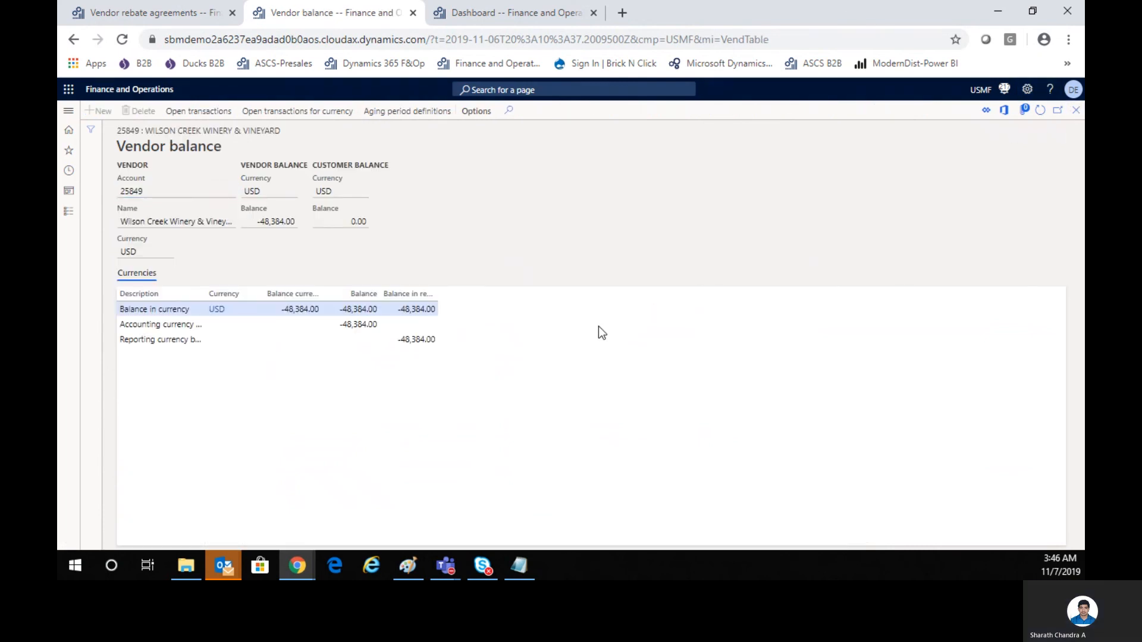
Review the vendor's open transactions for INV101 and INV-102 again, refresh the vendor balance and return to the vendor record.
left_click(210, 111)
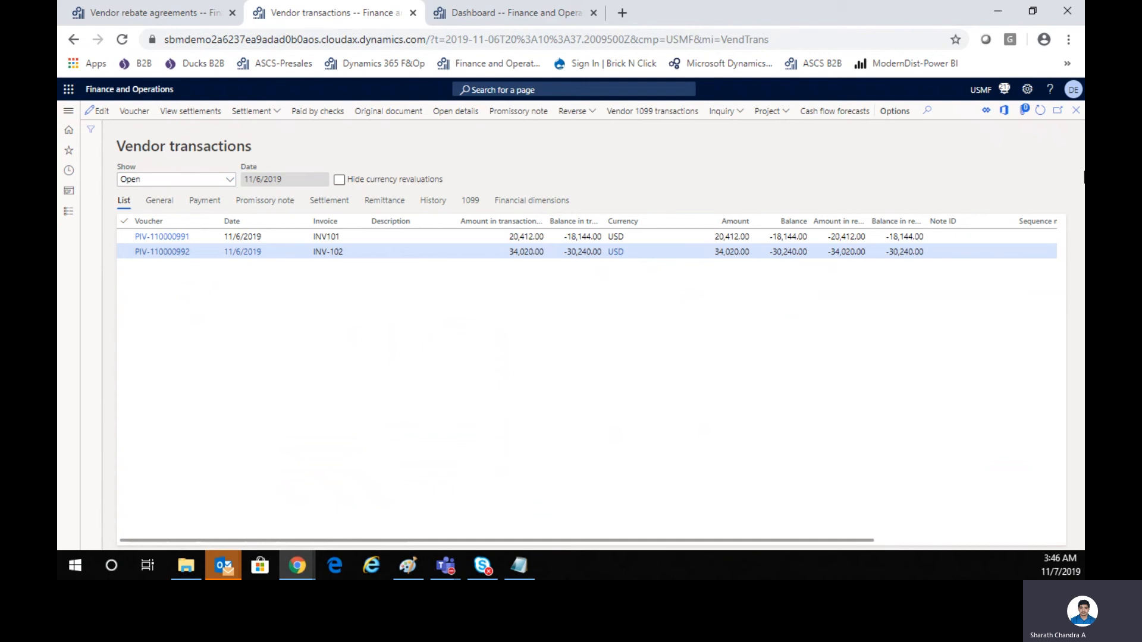
left_click(1076, 113)
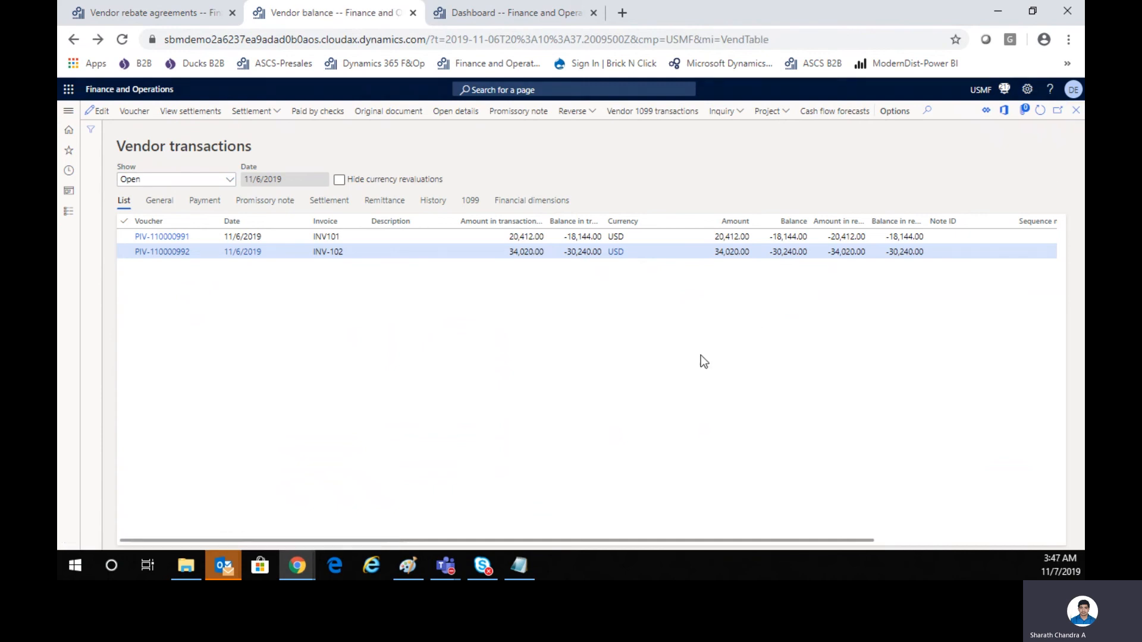
key("Escape")
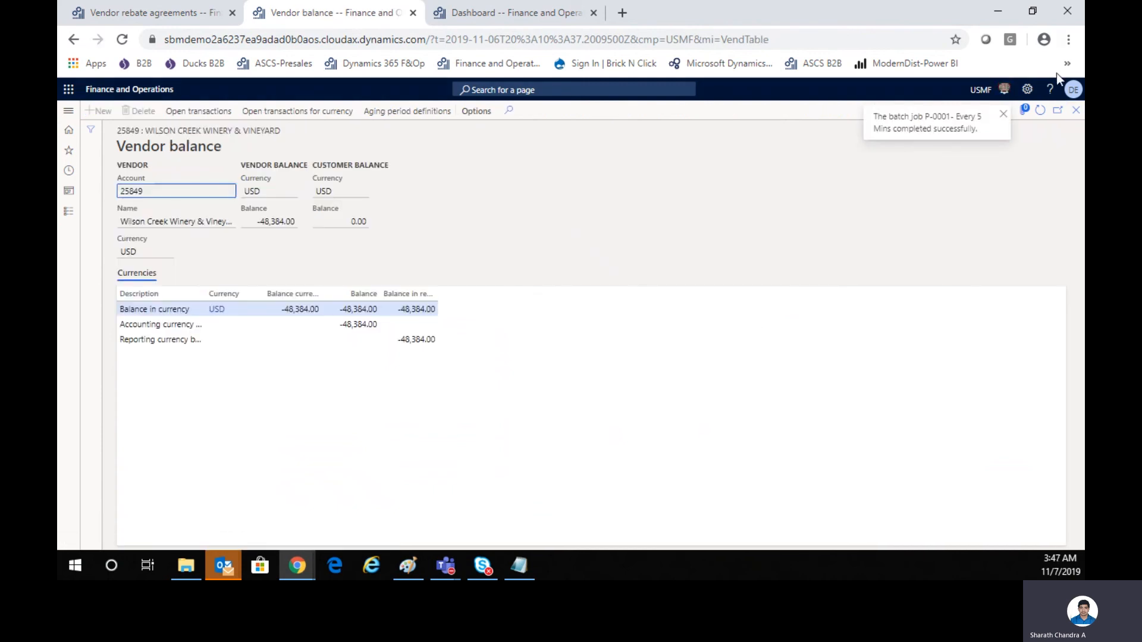
left_click(1039, 110)
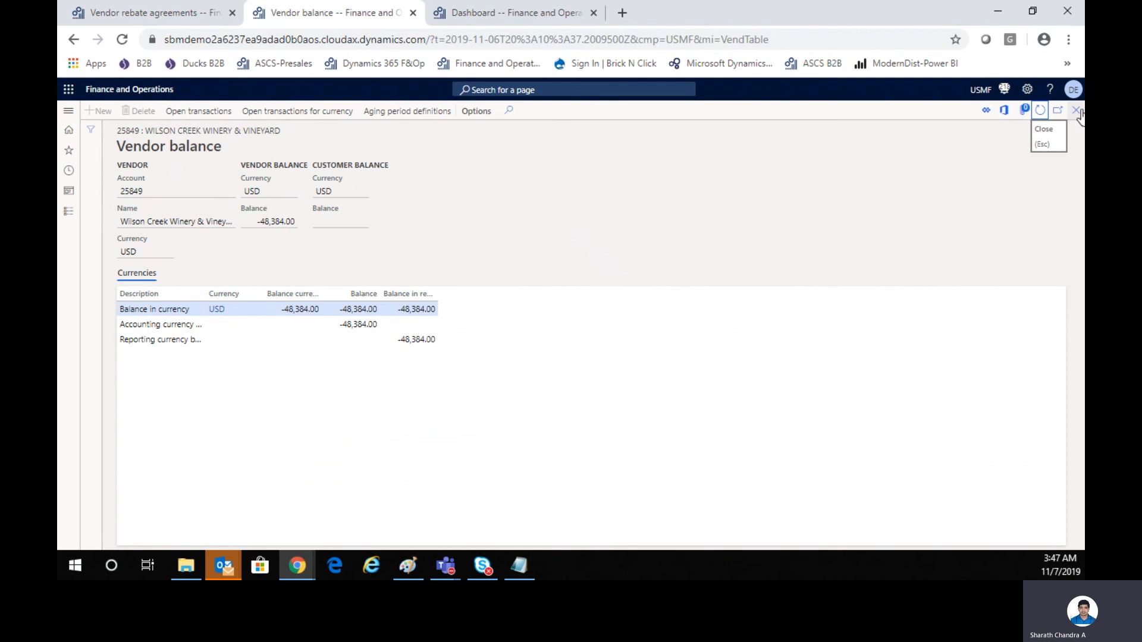
left_click(1077, 113)
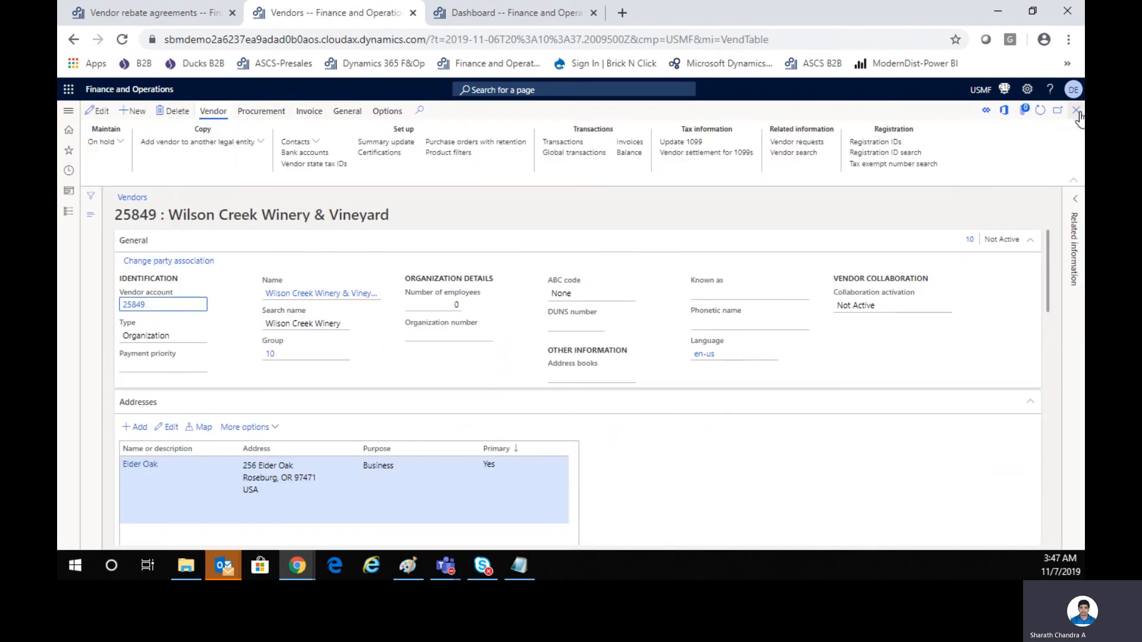